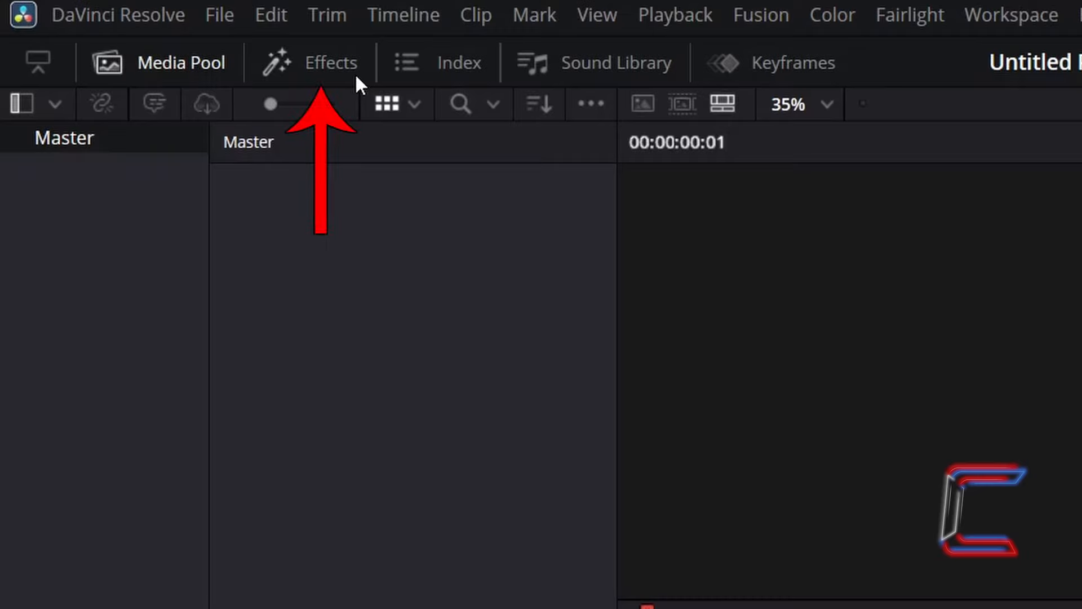
# Add a Fusion Composition effect to the start of the empty timeline
pyautogui.click(356, 73)
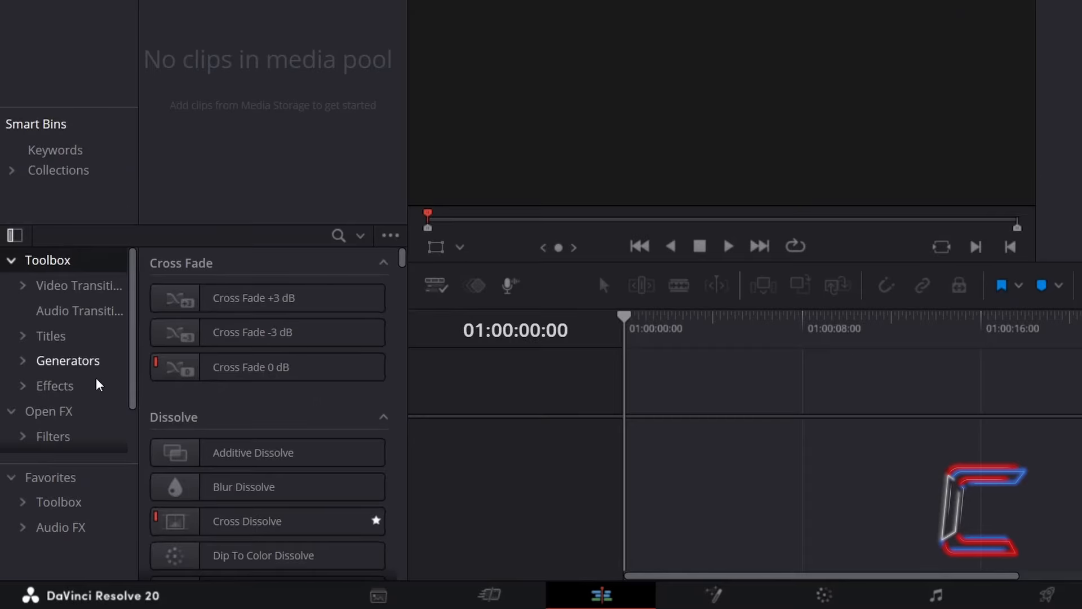
pyautogui.click(98, 395)
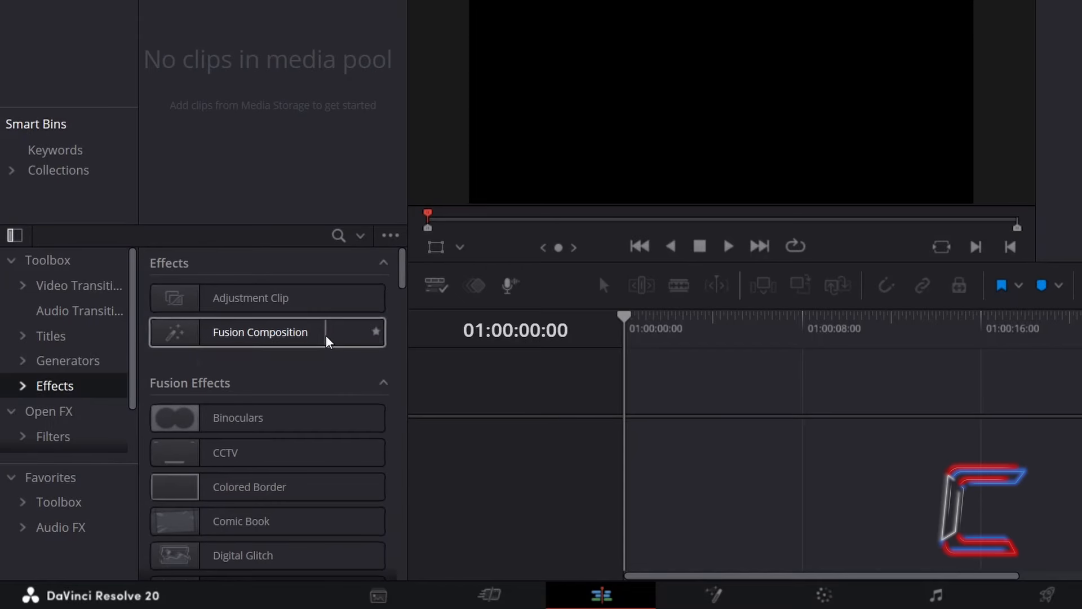
pyautogui.moveTo(329, 335); pyautogui.dragTo(640, 442)
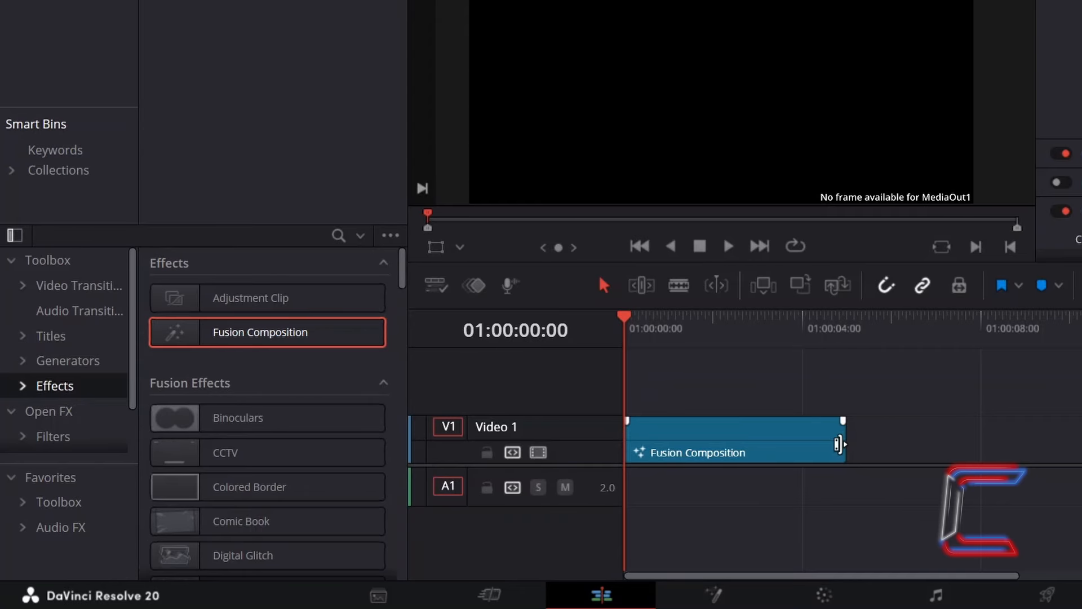
# Extend the Fusion Composition clip to 7 seconds and open it in the Fusion page
pyautogui.moveTo(839, 444); pyautogui.dragTo(929, 444)
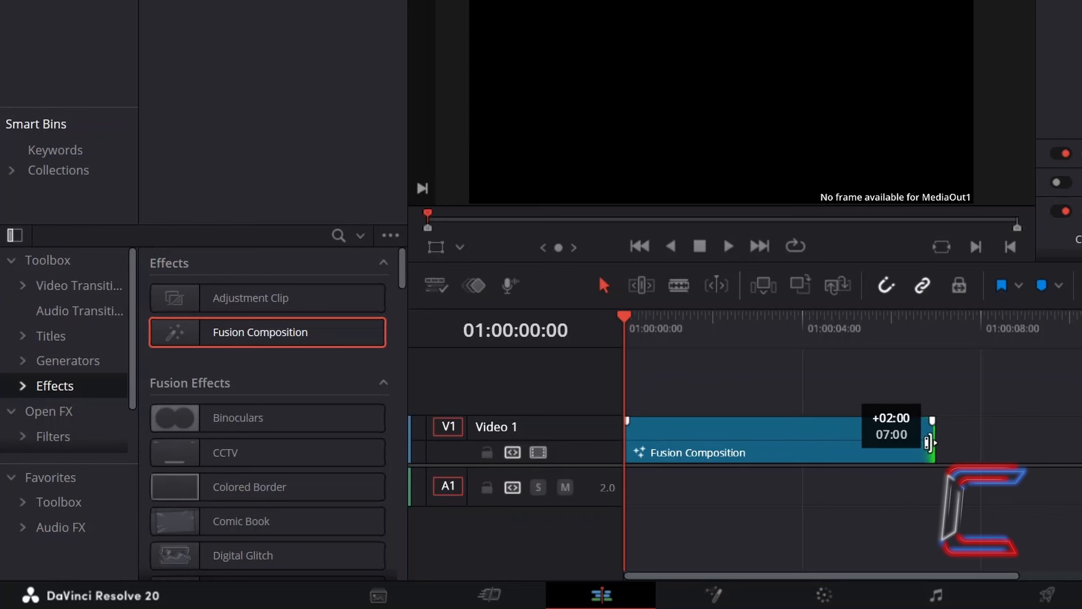
pyautogui.moveTo(930, 443); pyautogui.dragTo(930, 443)
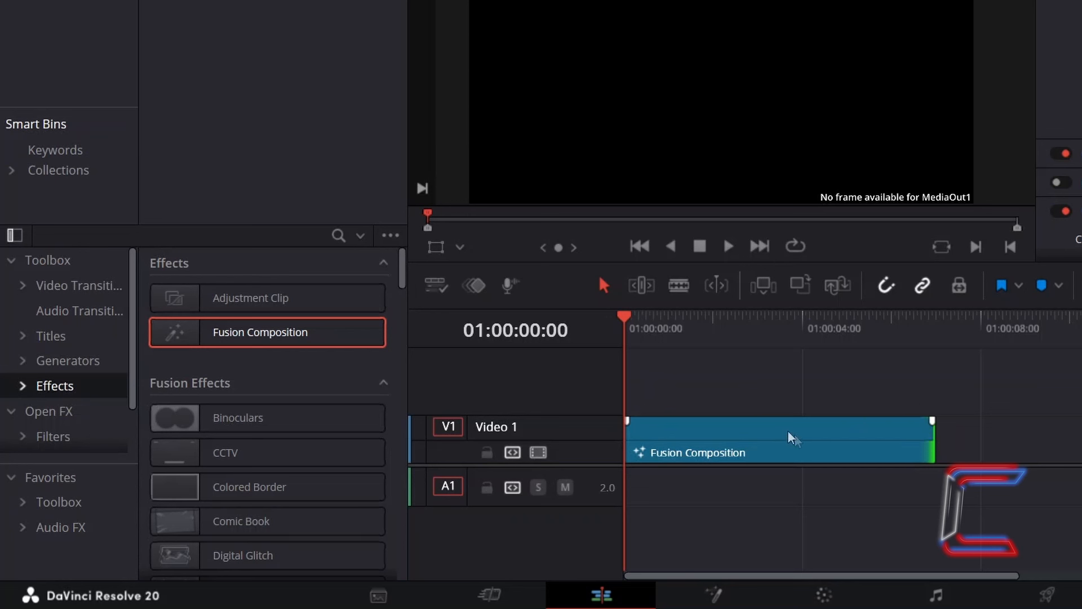
pyautogui.rightClick(751, 429)
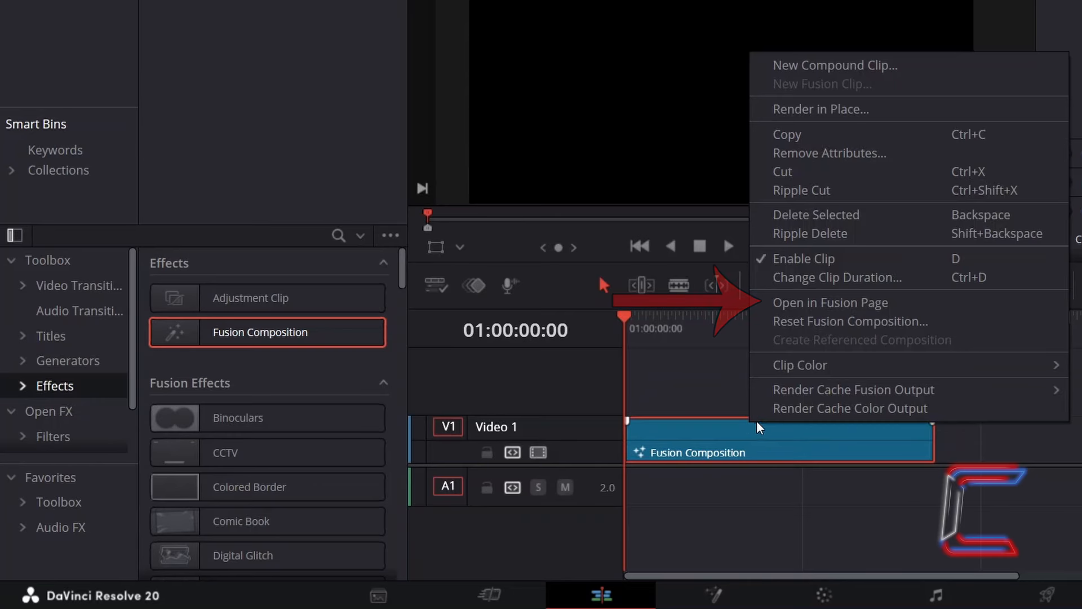
pyautogui.click(911, 306)
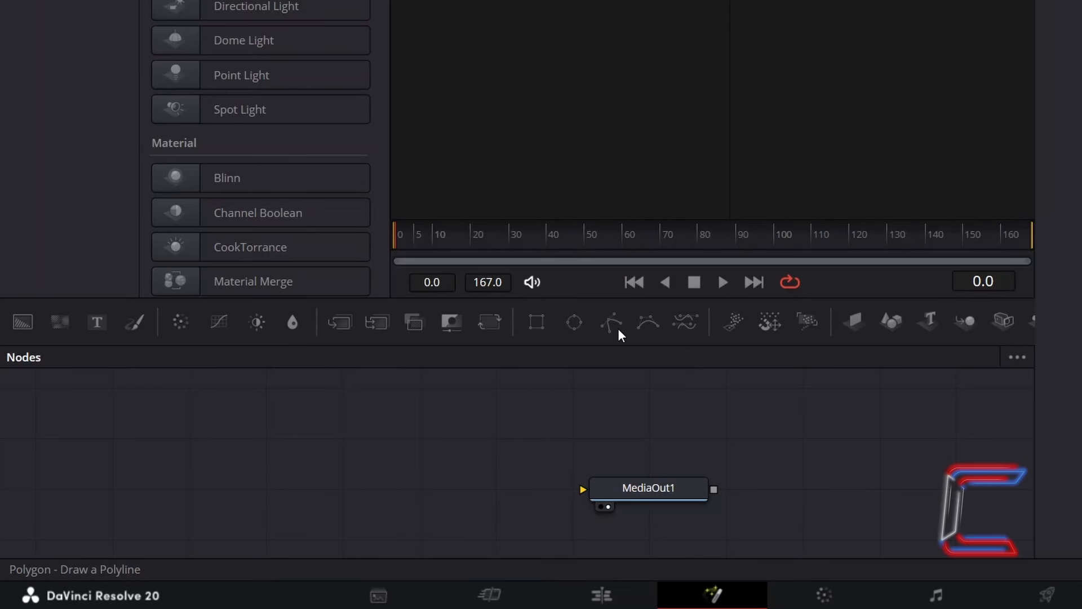
# Add an unconnected Polygon node and show it in the right viewer
pyautogui.click(619, 332)
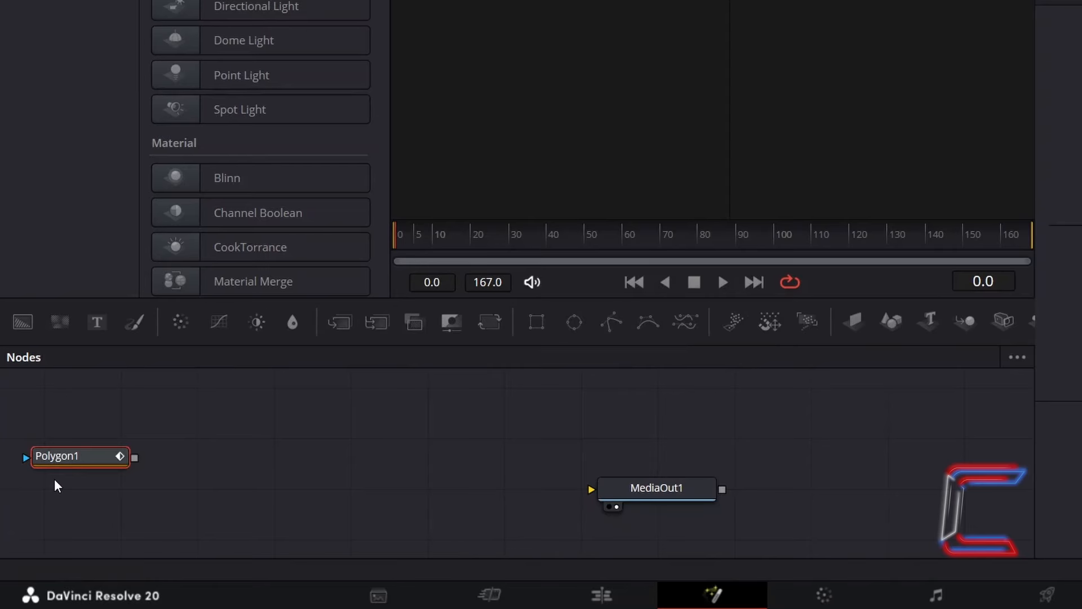
pyautogui.moveTo(52, 474)
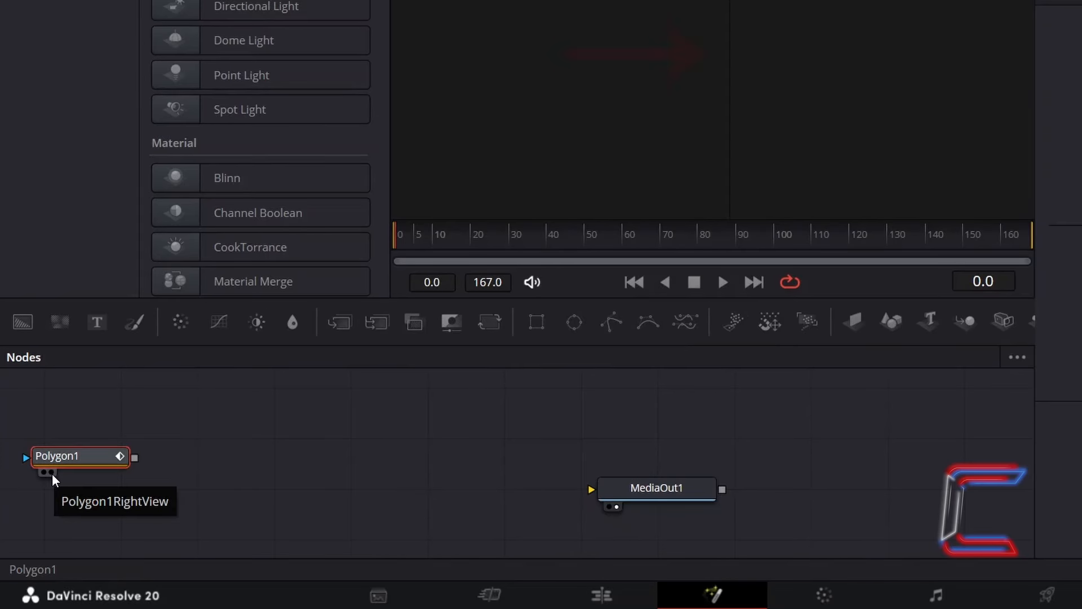
pyautogui.click(52, 474)
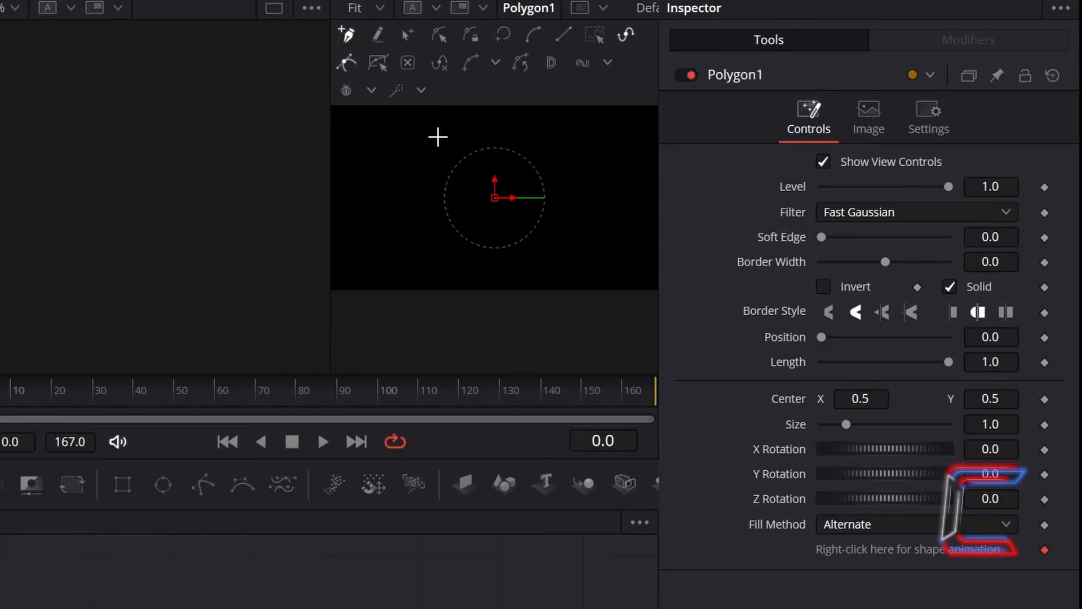
# Draw a closed three-point triangle around the frame's center with the Polygon node
pyautogui.click(438, 136)
pyautogui.click(508, 271)
pyautogui.click(574, 194)
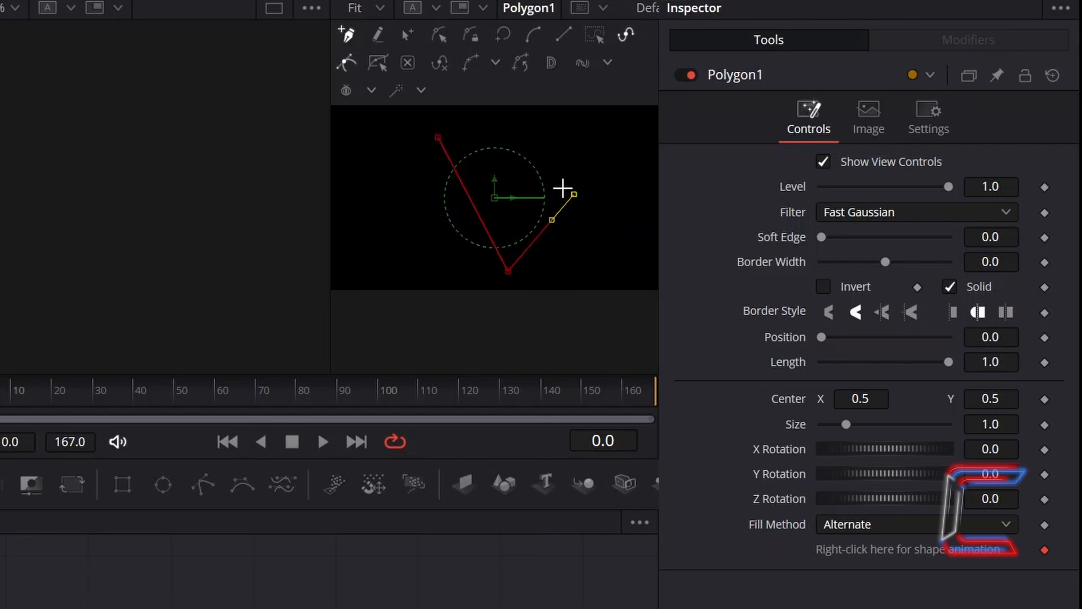
pyautogui.click(438, 137)
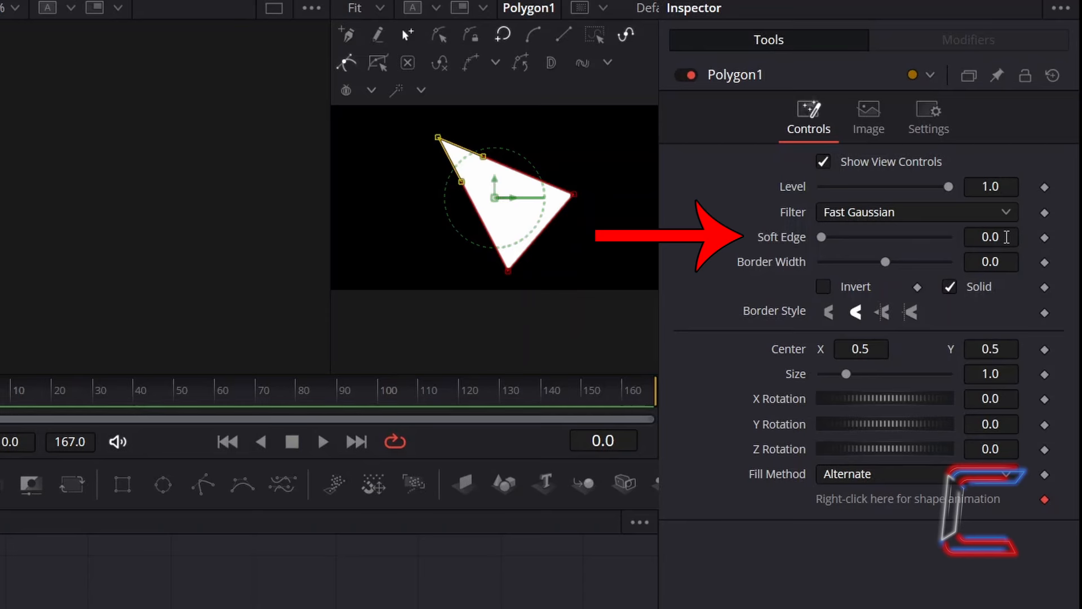
# Set the polygon's Soft Edge to 0.0015 and enable Invert
pyautogui.click(1007, 236)
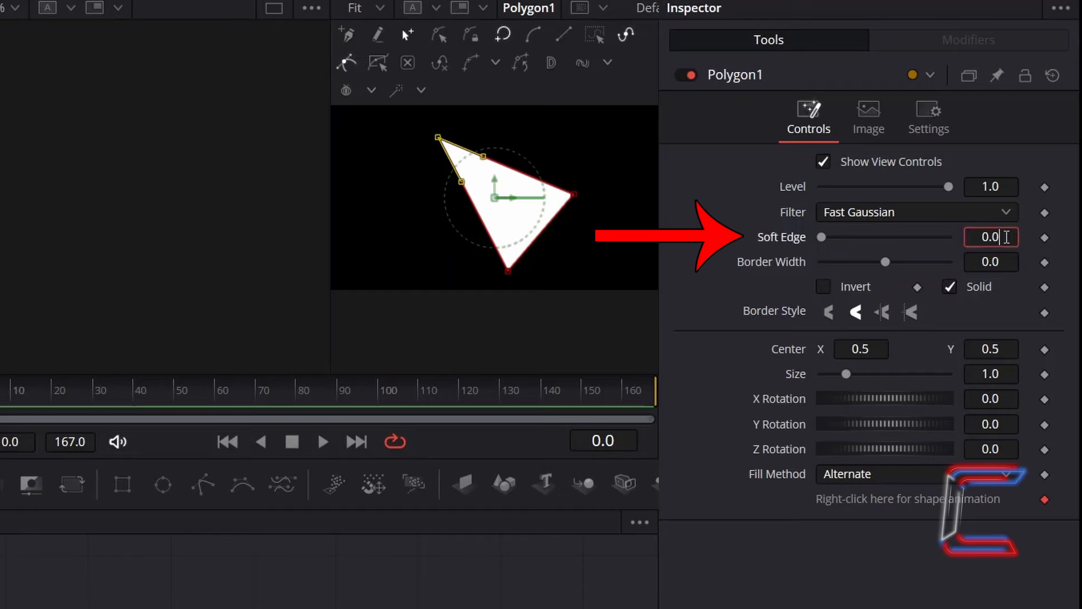
pyautogui.write('015')
pyautogui.press('Tab')
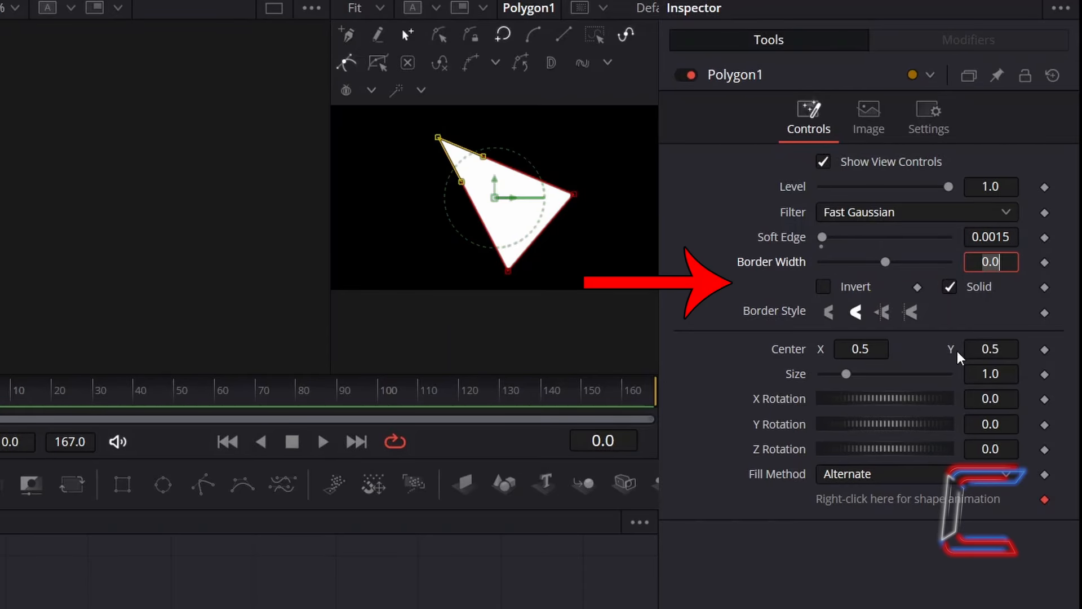
pyautogui.click(831, 289)
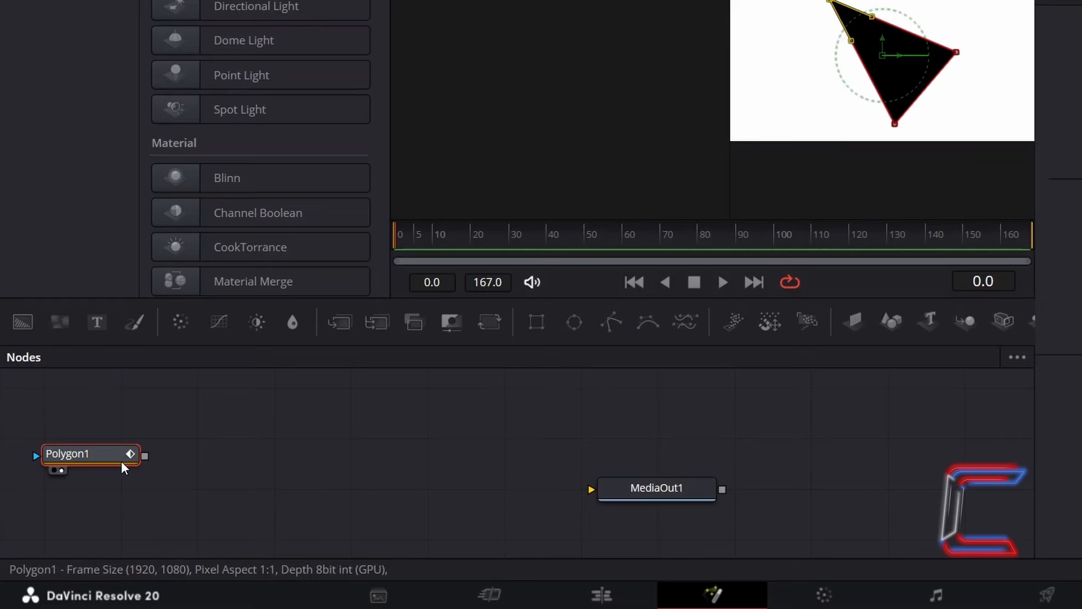
# Duplicate the Polygon node as a separate, unconnected copy in the node graph
pyautogui.hotkey('ctrl', 'c')
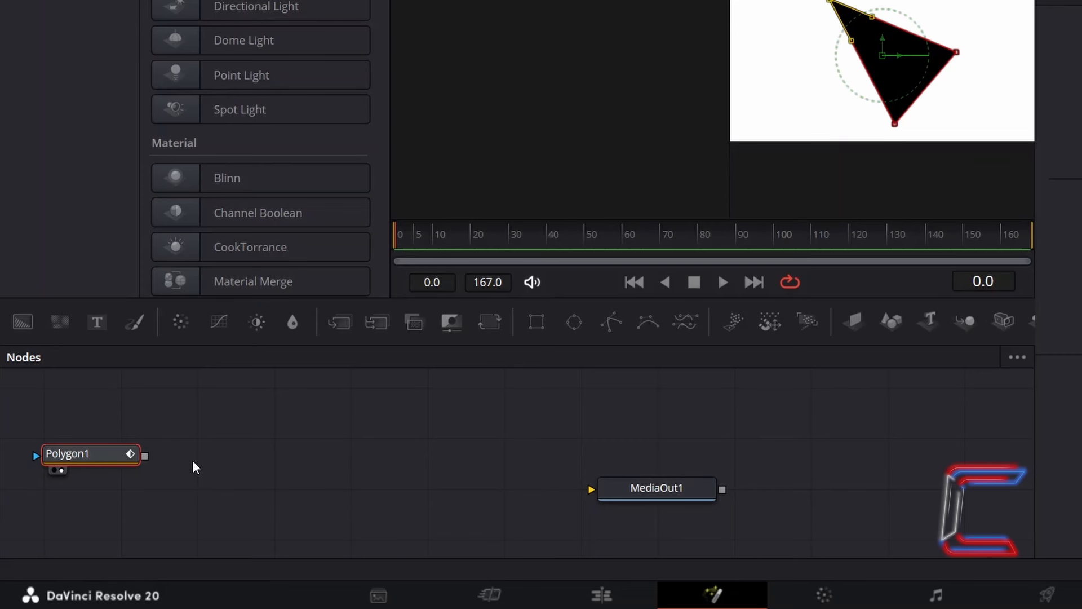
pyautogui.click(203, 476)
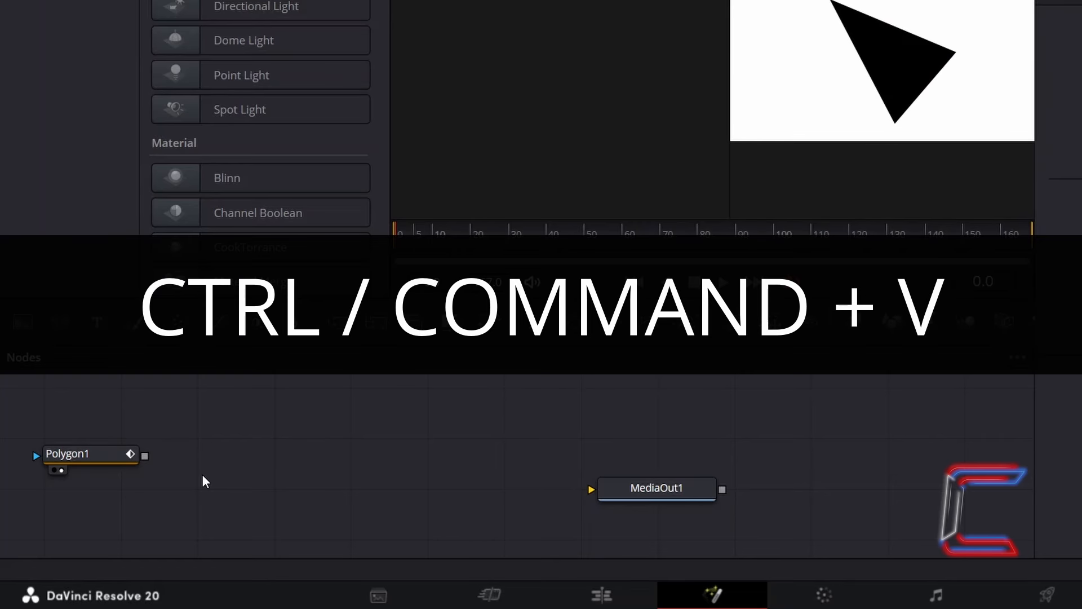
pyautogui.hotkey('ctrl', 'v')
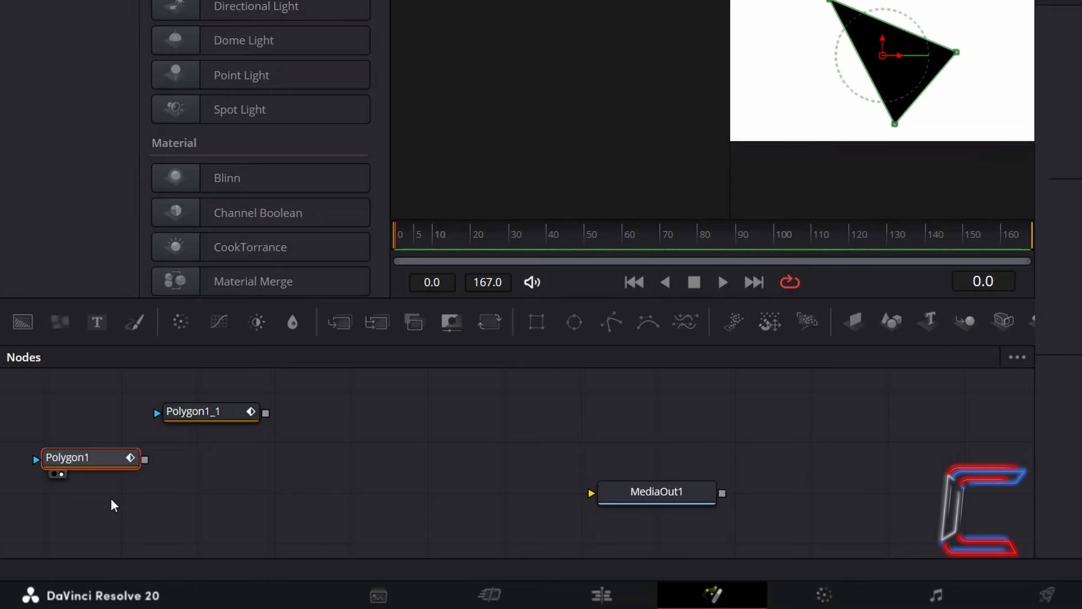
# Rename the original Polygon node to Eyes and its copy to Nose
pyautogui.press('F2')
pyautogui.write('Eyes')
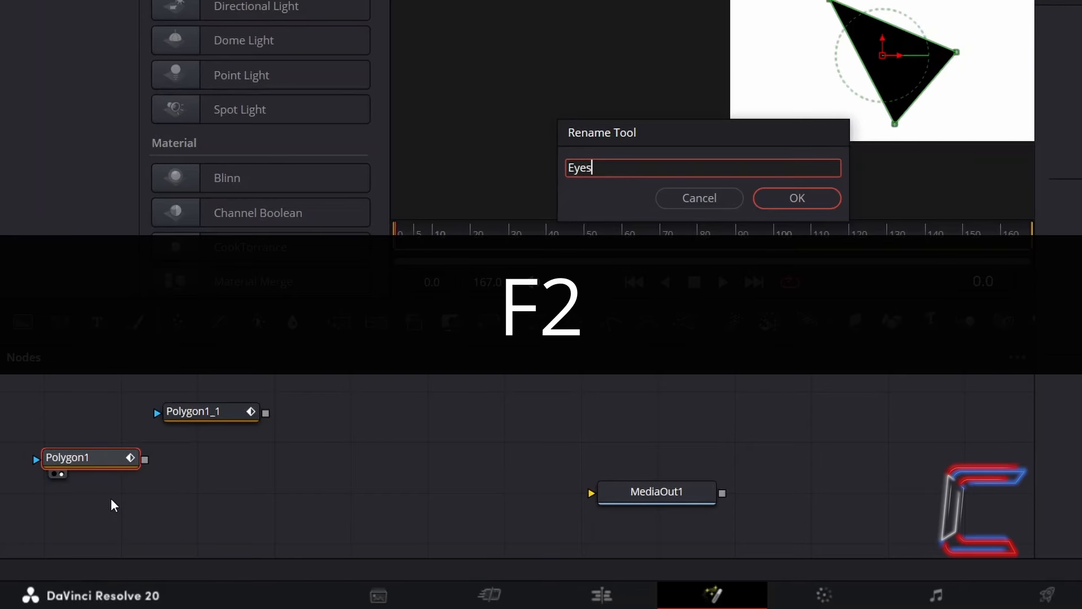
pyautogui.press('Return')
pyautogui.click(199, 424)
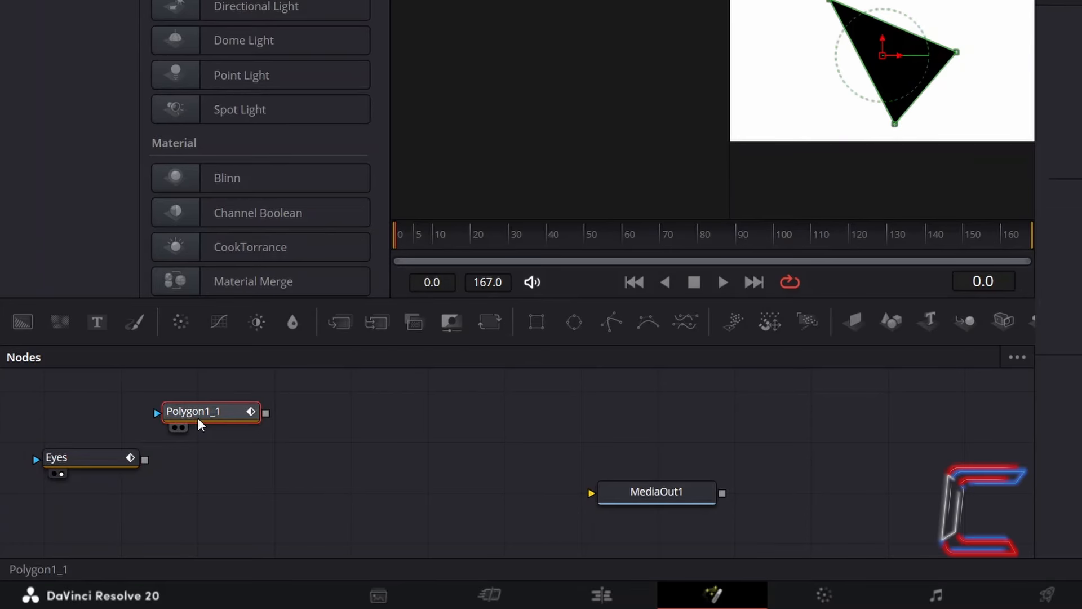
pyautogui.press('F2')
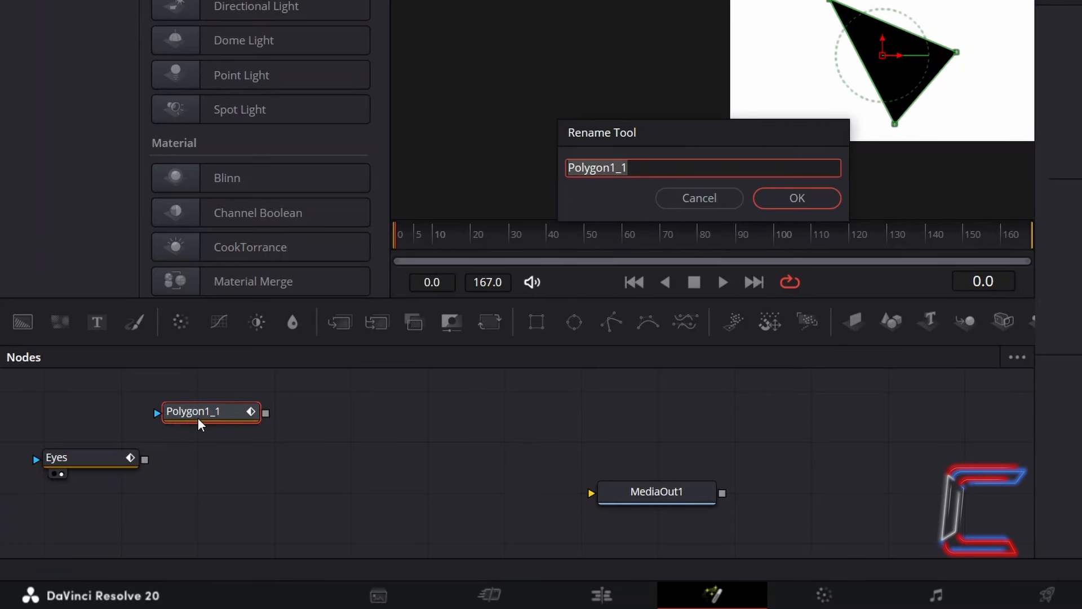
pyautogui.write('Nose')
pyautogui.press('Return')
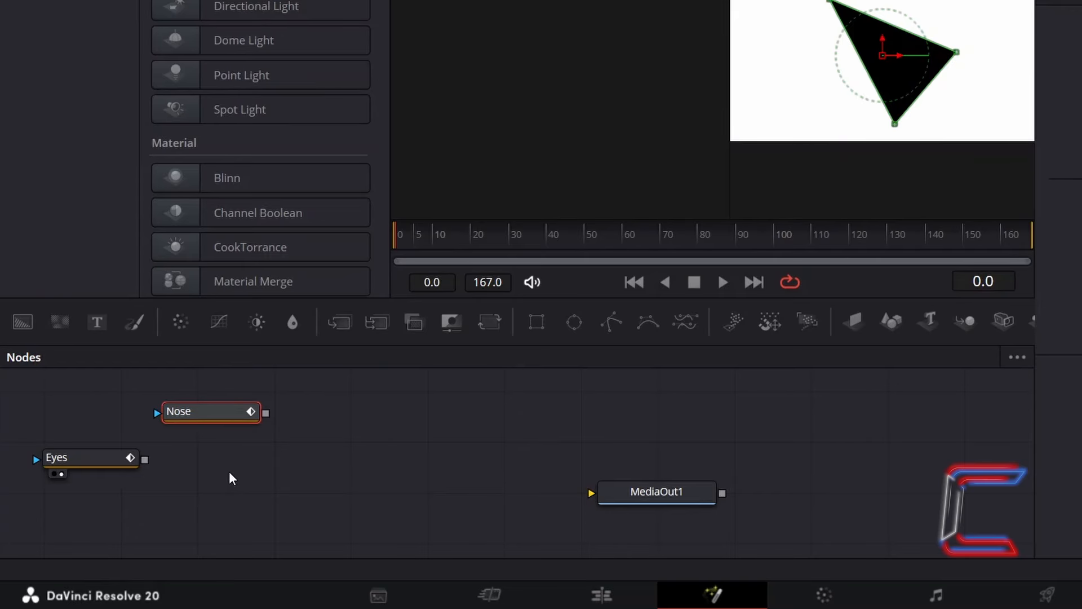
# Add a Merge node with Eyes connected as its background and Nose as its foreground
pyautogui.click(231, 478)
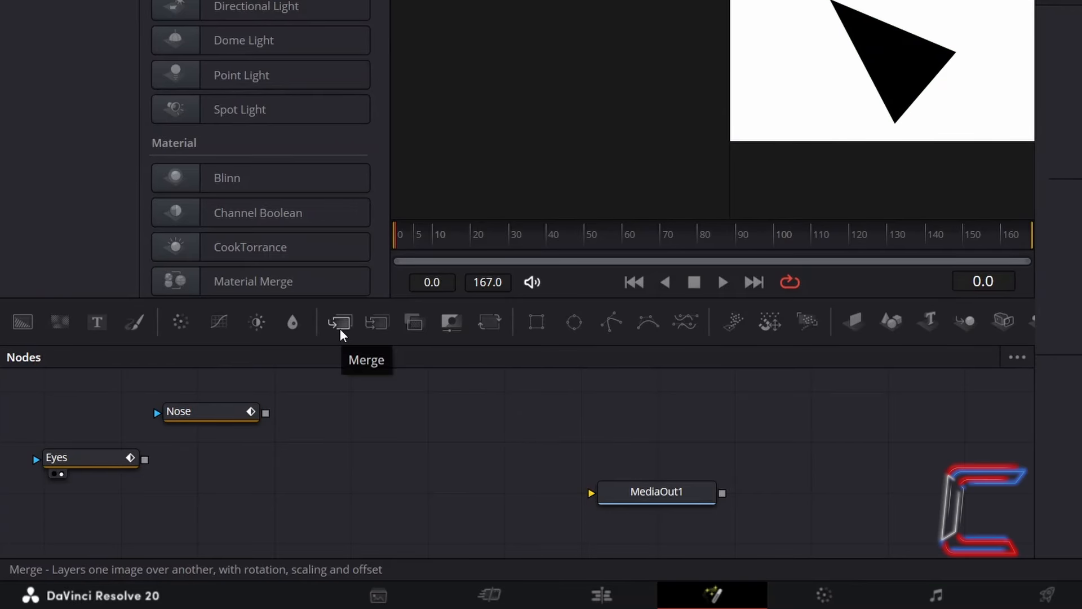
pyautogui.click(341, 333)
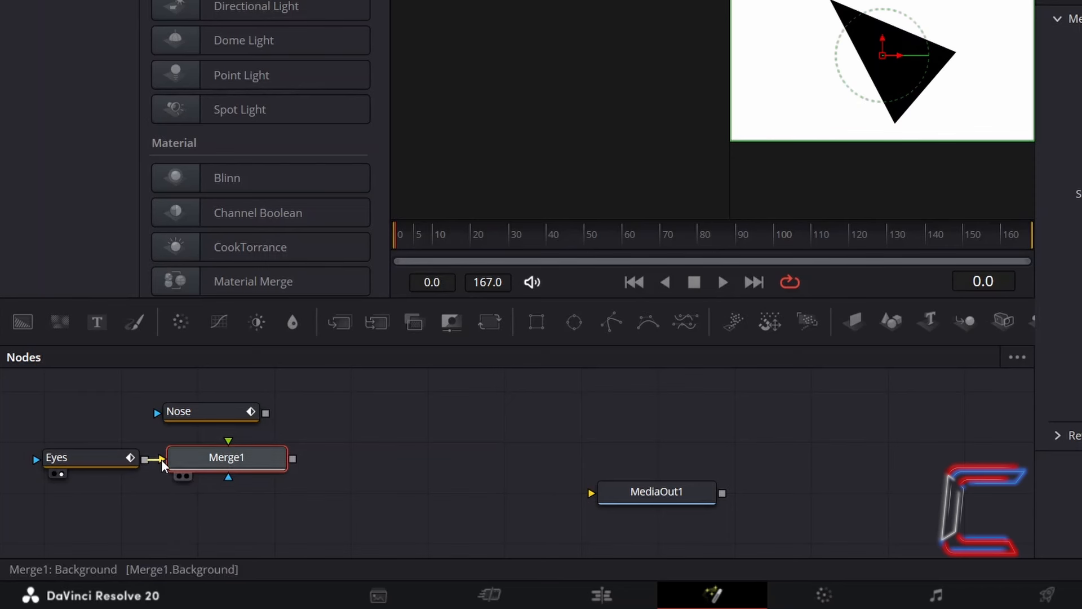
pyautogui.moveTo(266, 413); pyautogui.dragTo(230, 448)
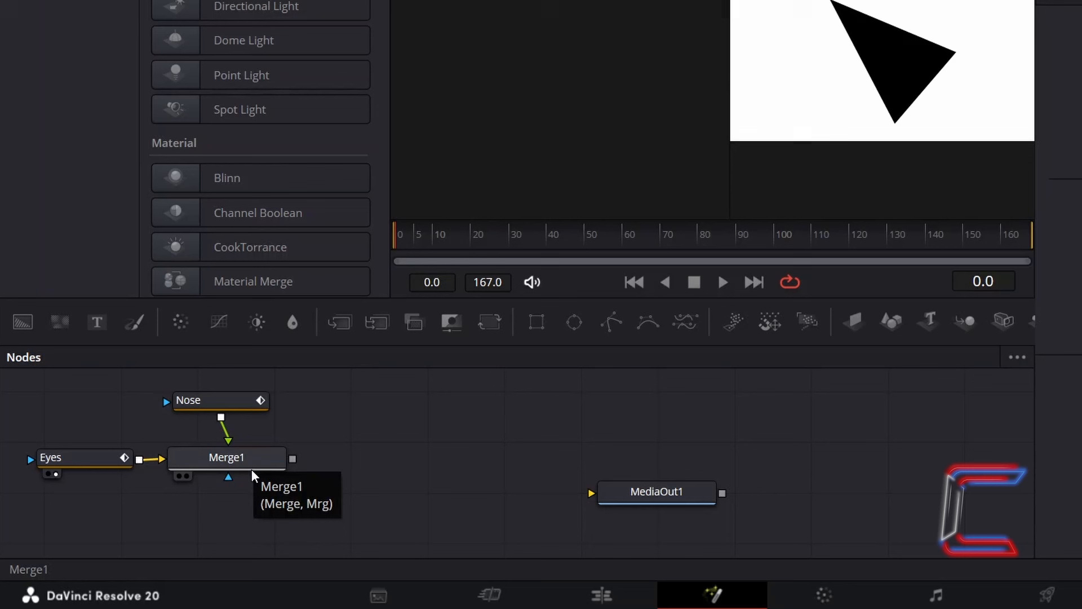
# Set the Merge node's Operator to In
pyautogui.click(252, 475)
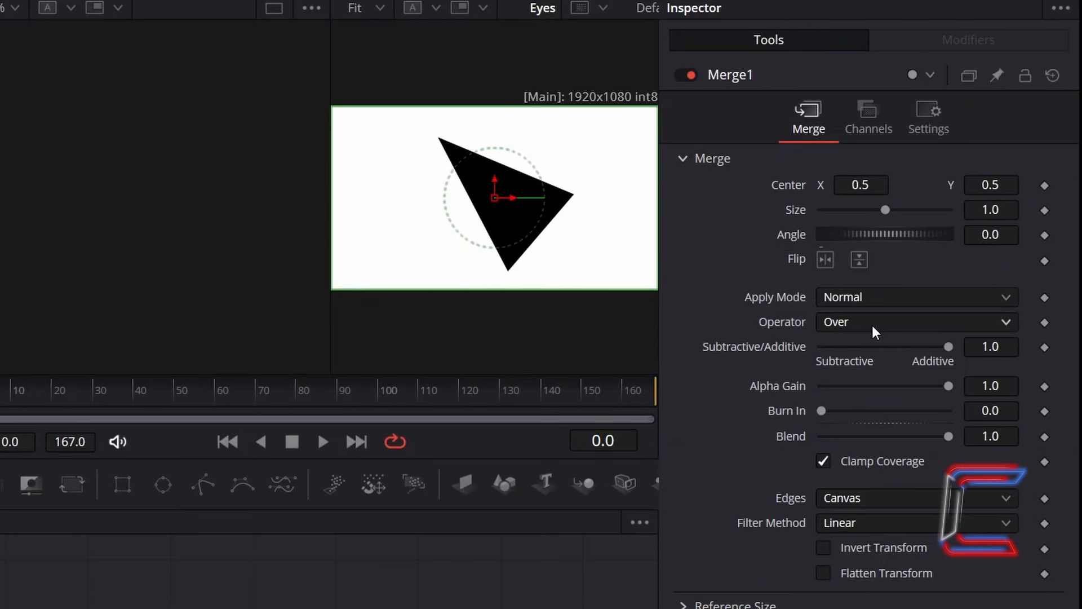
pyautogui.click(871, 326)
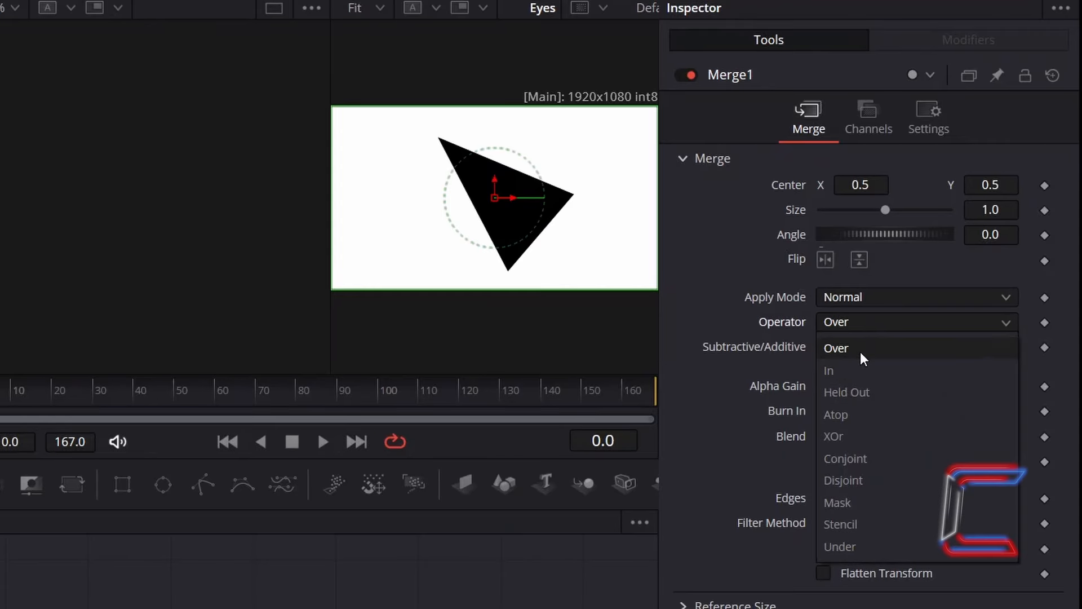
pyautogui.click(857, 371)
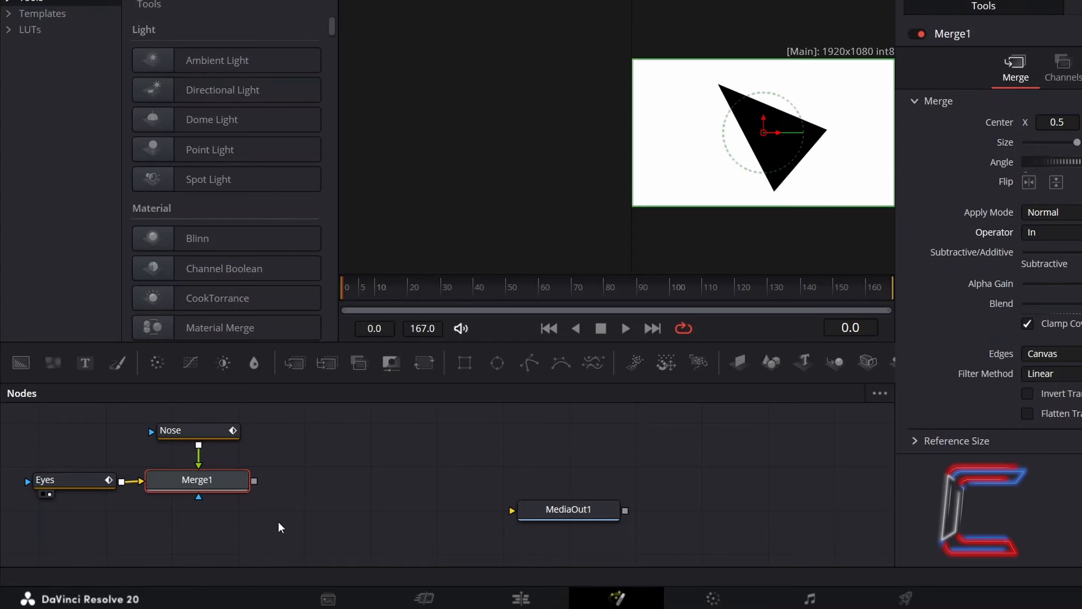
# Add a Mirrors node after the Merge node and show it in the right viewer
pyautogui.hotkey('shift', 'space')
pyautogui.write('mirrors')
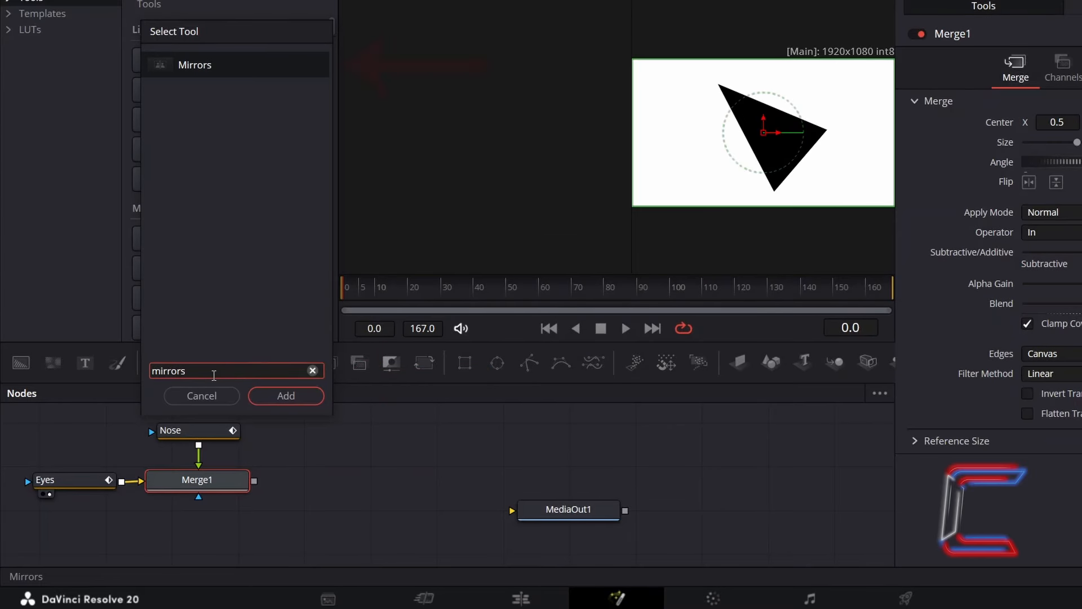
pyautogui.click(232, 66)
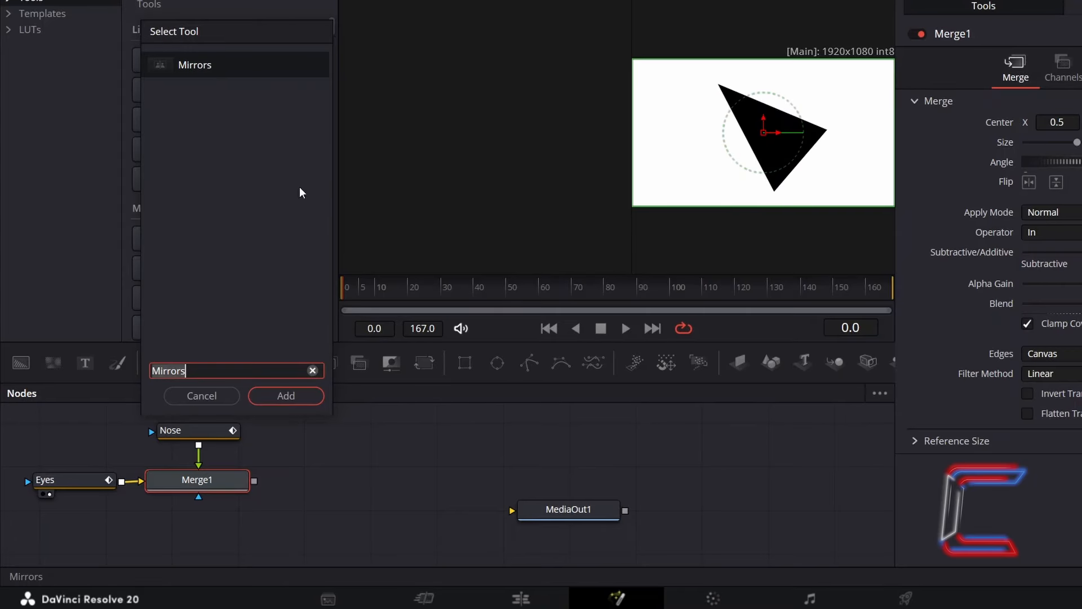
pyautogui.click(286, 395)
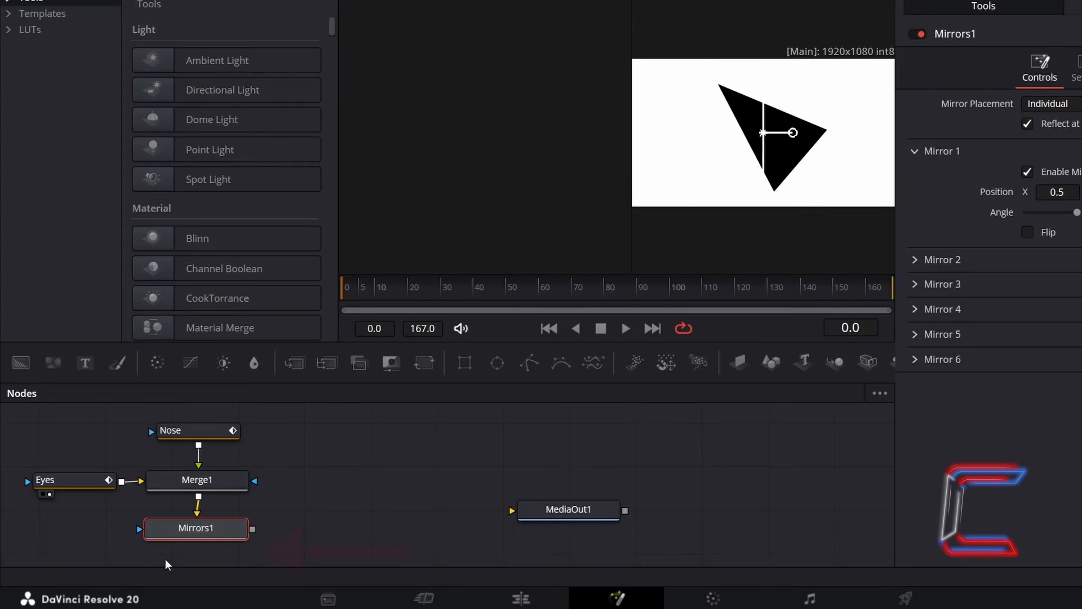
pyautogui.moveTo(160, 549)
pyautogui.click(162, 544)
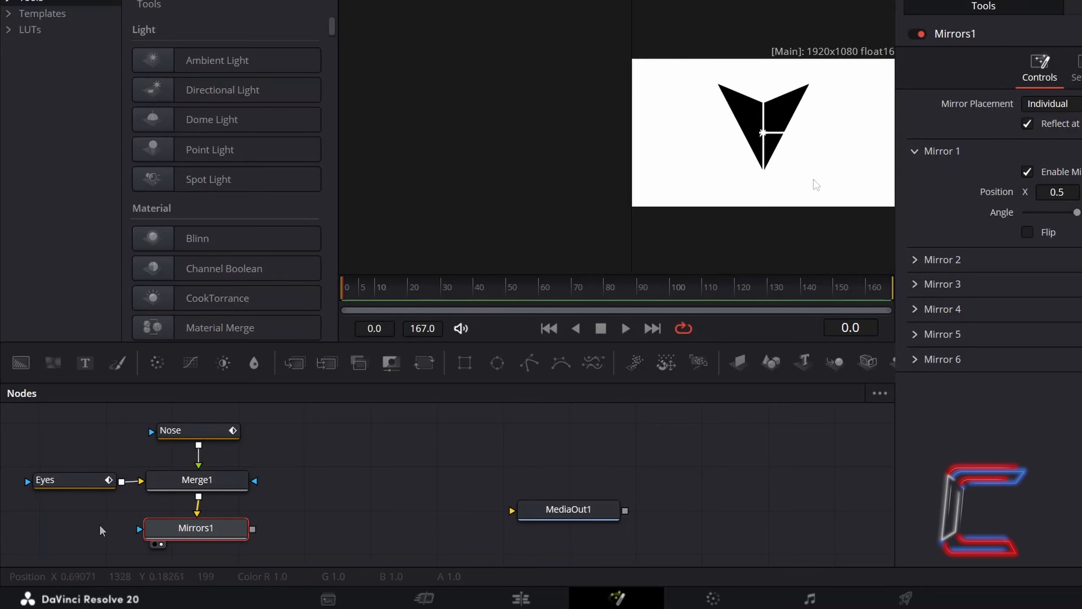
# Move the Eyes polygon's Center to X 0.279 and Y 0.594
pyautogui.click(84, 485)
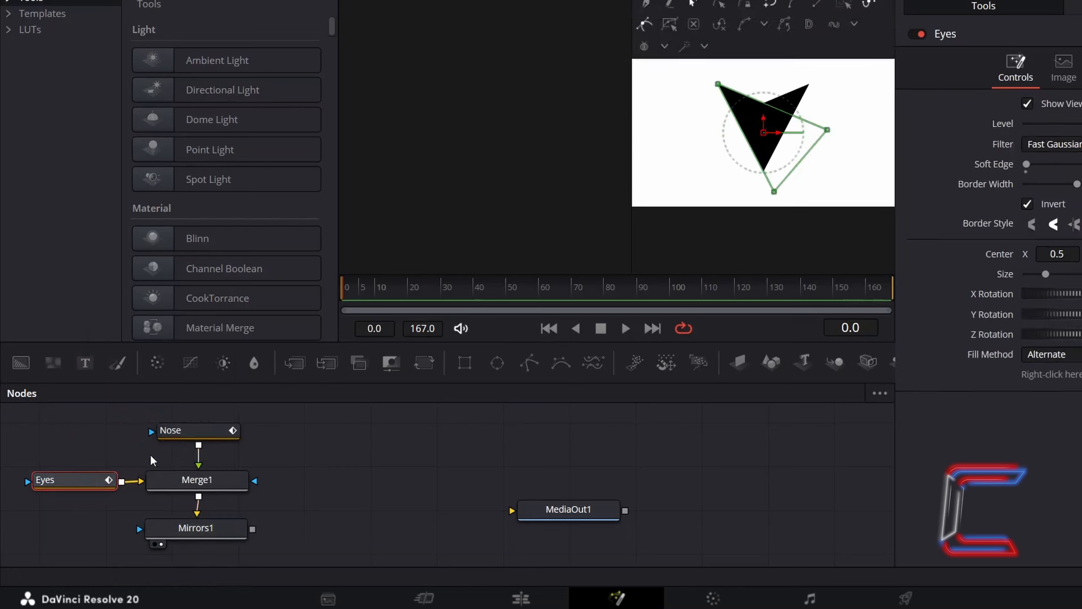
pyautogui.moveTo(871, 350); pyautogui.dragTo(747, 350)
pyautogui.moveTo(986, 348); pyautogui.dragTo(794, 495)
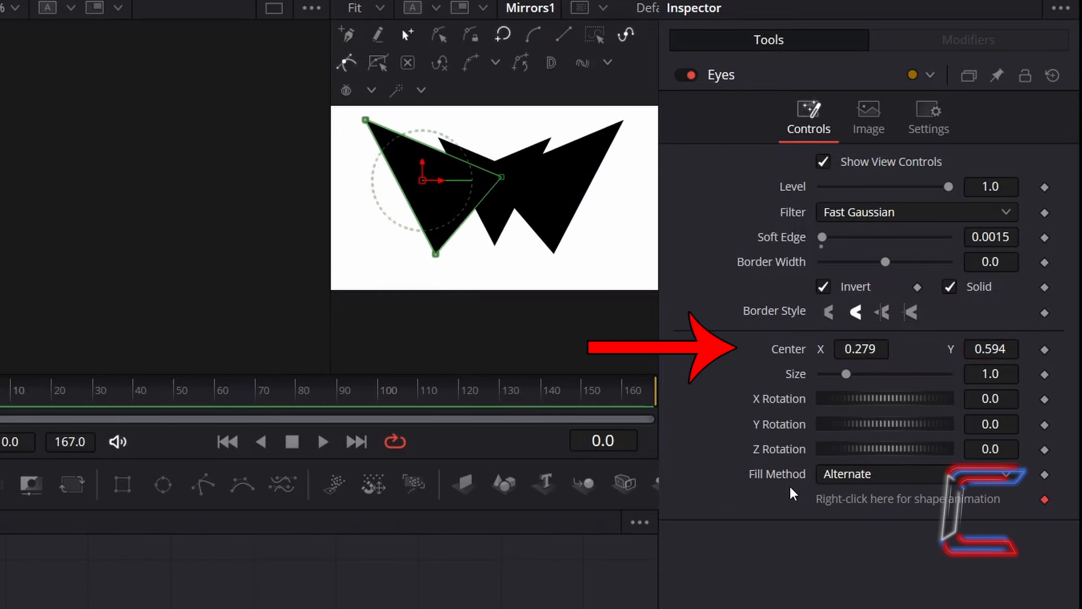
# Shrink the Eyes polygon to about half its size, and try a slight Z Rotation before undoing it
pyautogui.moveTo(846, 374); pyautogui.dragTo(834, 374)
pyautogui.moveTo(883, 449)
pyautogui.mouseDown()
pyautogui.moveTo(903, 451)
pyautogui.moveTo(881, 448)
pyautogui.mouseUp()
pyautogui.hotkey('ctrl', 'z')
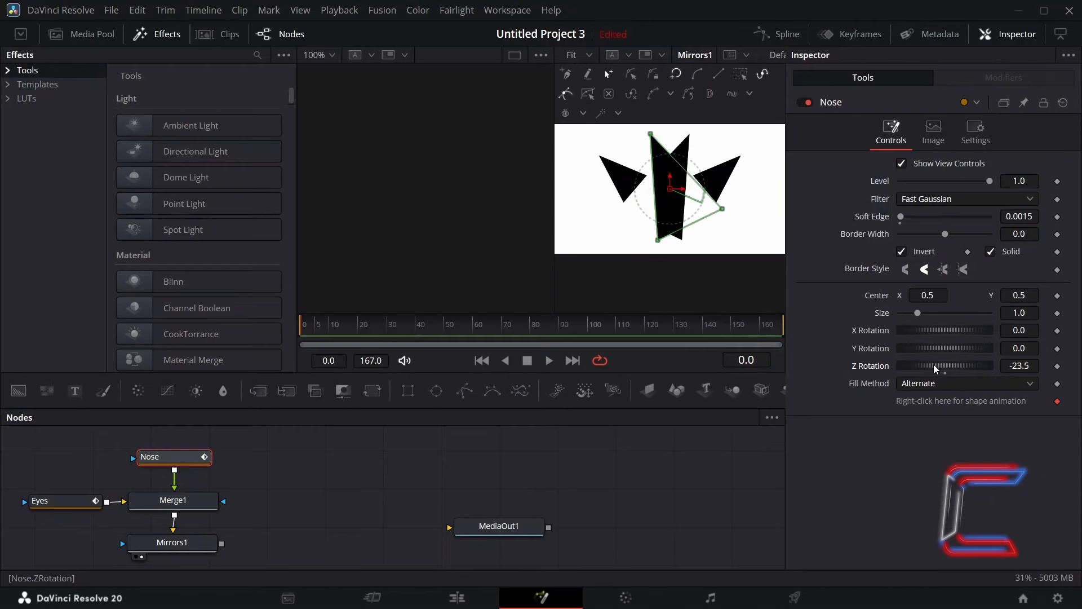
# Set the Nose polygon's Z Rotation to -60.0 and shrink it to slightly under half its size
pyautogui.moveTo(916, 368); pyautogui.dragTo(926, 370)
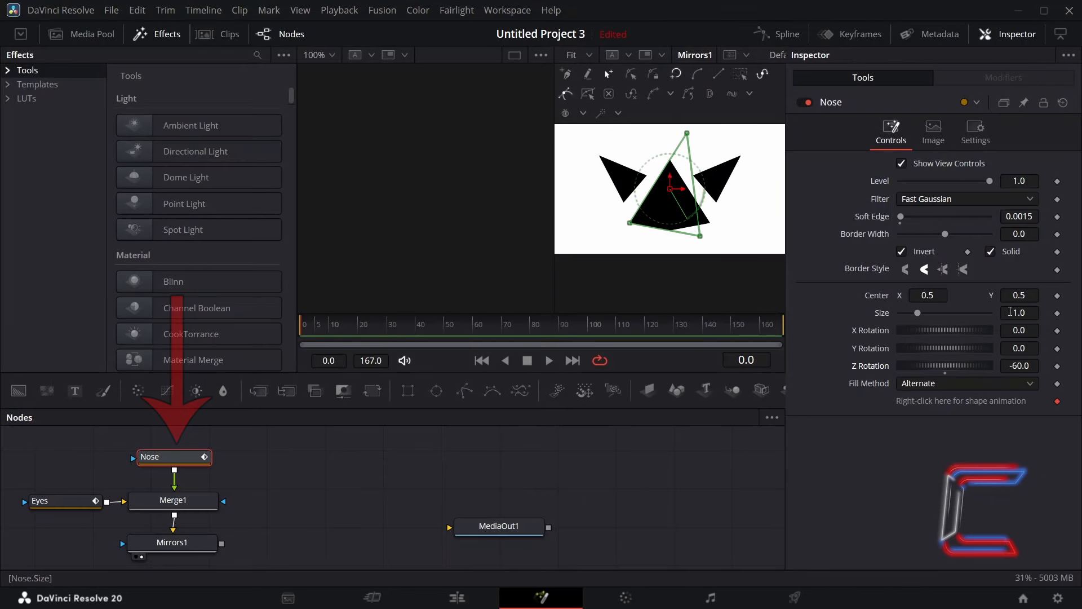
pyautogui.moveTo(1019, 313); pyautogui.dragTo(1001, 313)
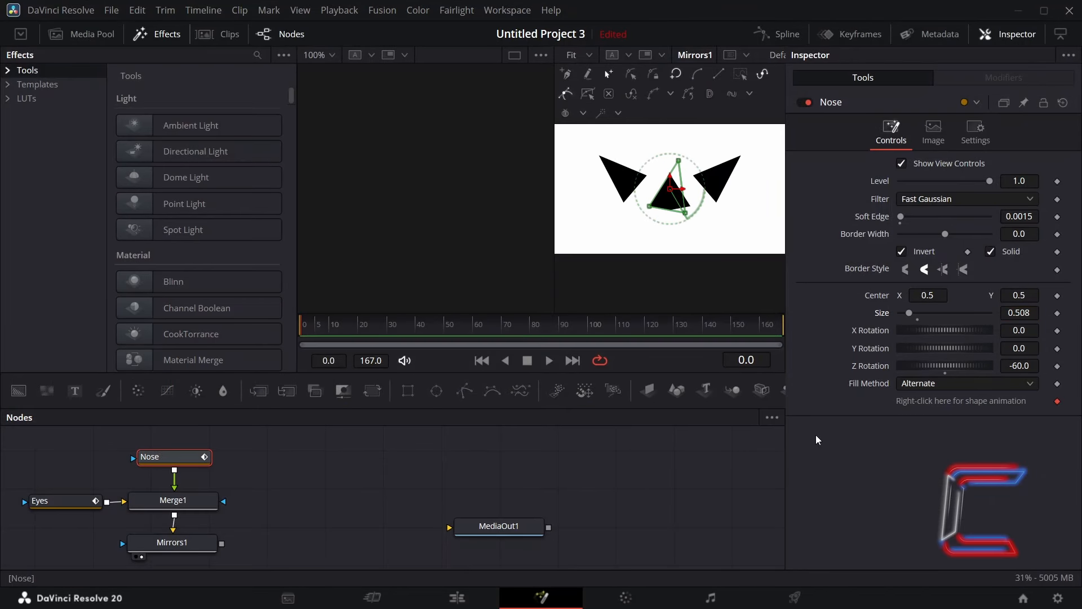
pyautogui.click(173, 502)
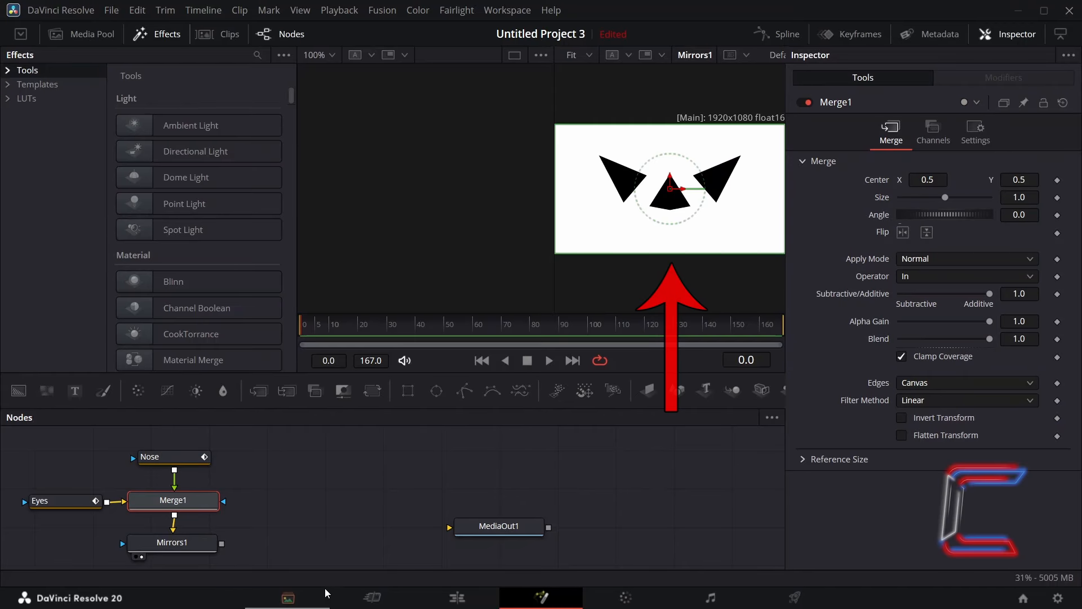
pyautogui.click(163, 456)
pyautogui.moveTo(1019, 313); pyautogui.dragTo(1008, 313)
pyautogui.click(173, 500)
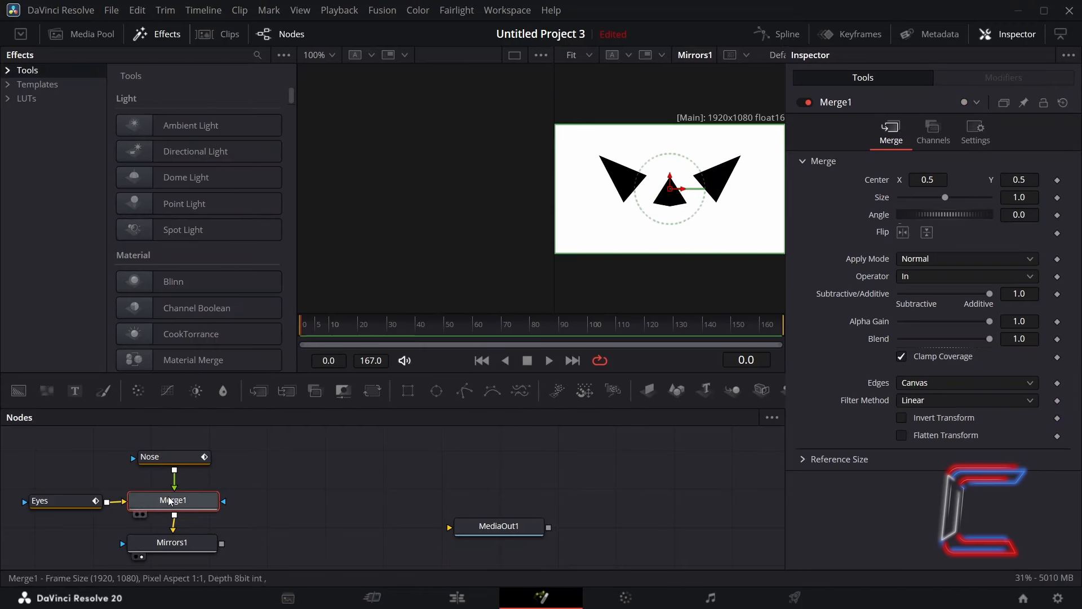
# Move the Eyes polygon's Center to X 0.264 and Y 0.627, and reduce its Size slightly below 0.5
pyautogui.click(54, 501)
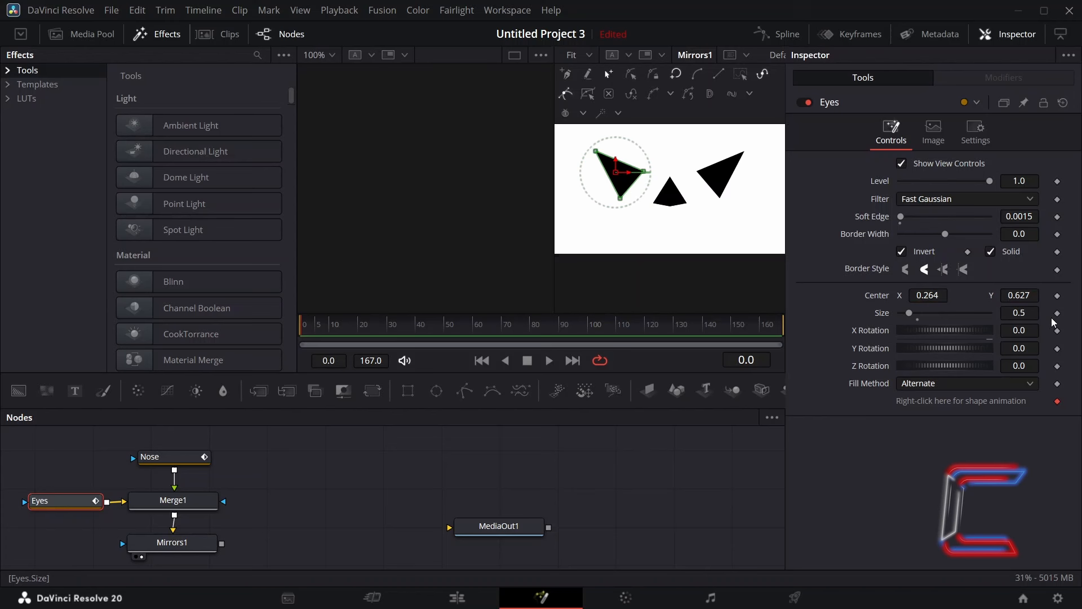
pyautogui.moveTo(1037, 314); pyautogui.dragTo(1003, 314)
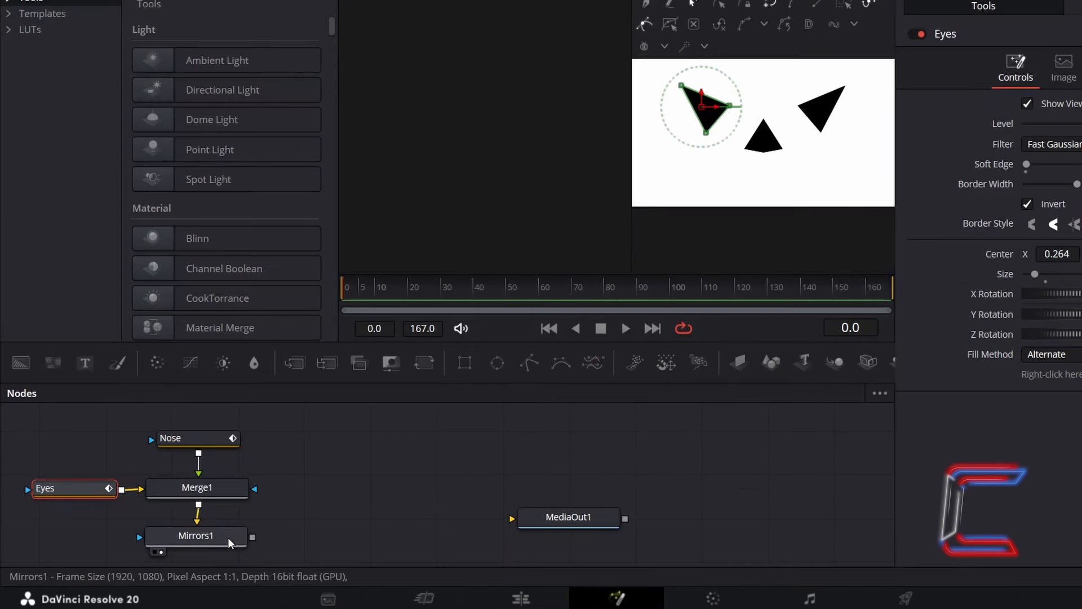
# Add a second Merge node after Mirrors1, place it beside Mirrors1 and set its Operator to In
pyautogui.click(229, 536)
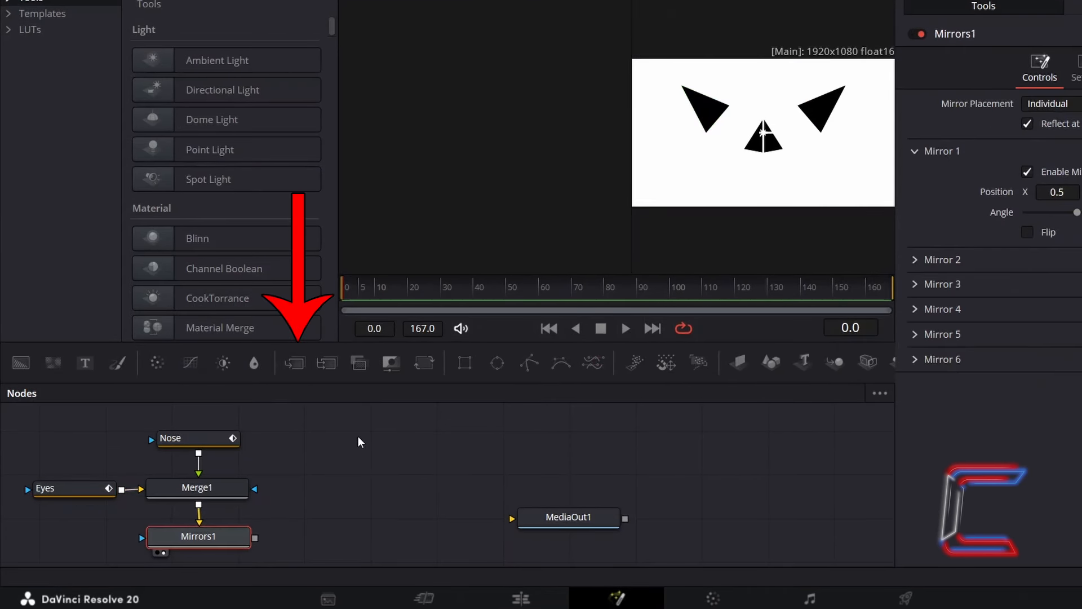
pyautogui.click(305, 371)
pyautogui.moveTo(200, 522); pyautogui.dragTo(338, 528)
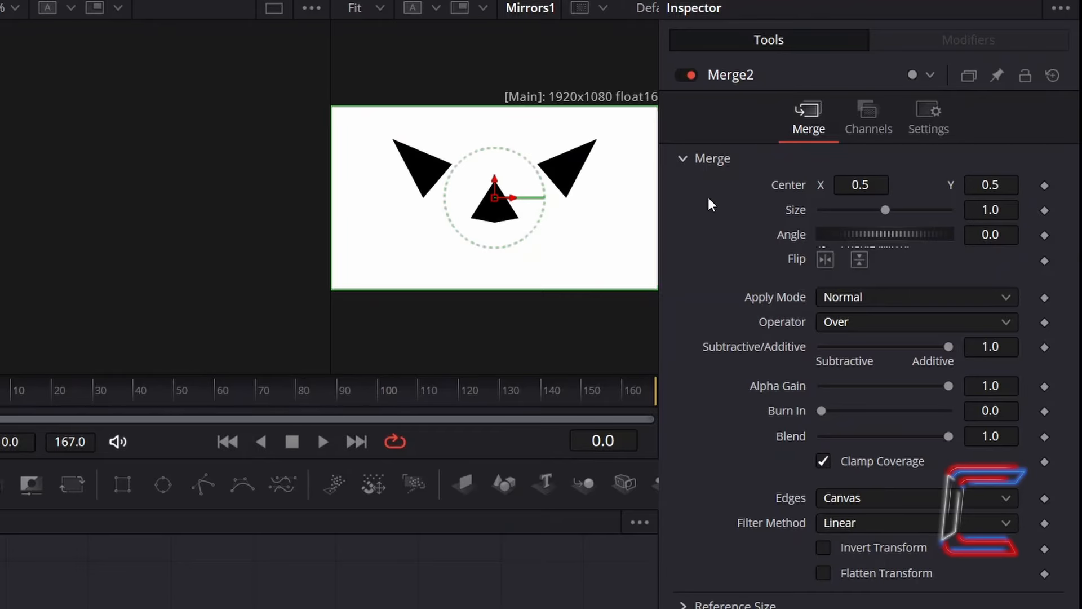
pyautogui.click(868, 323)
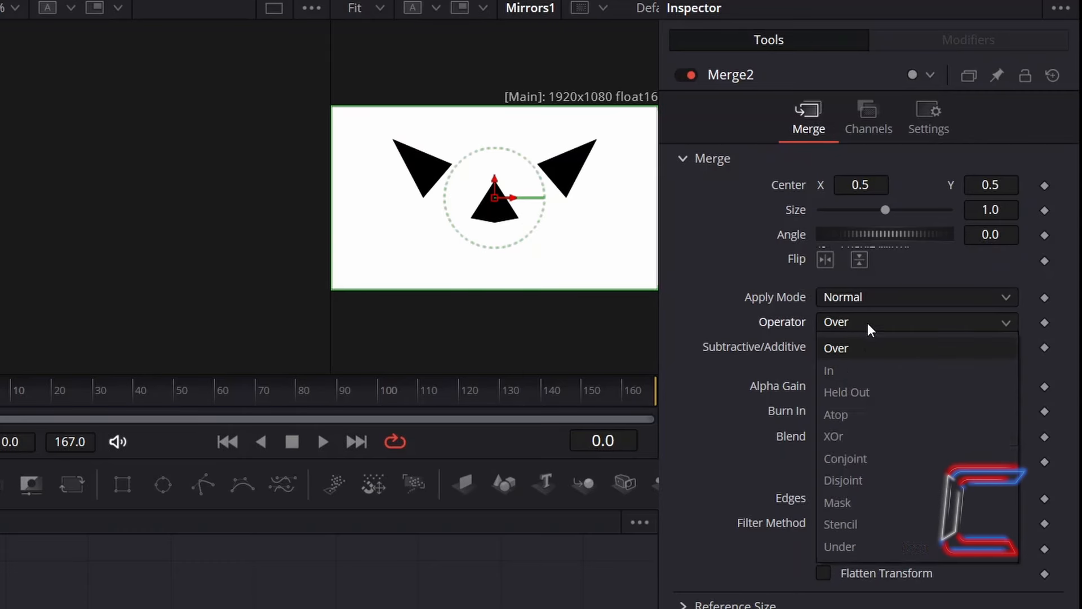
pyautogui.click(845, 367)
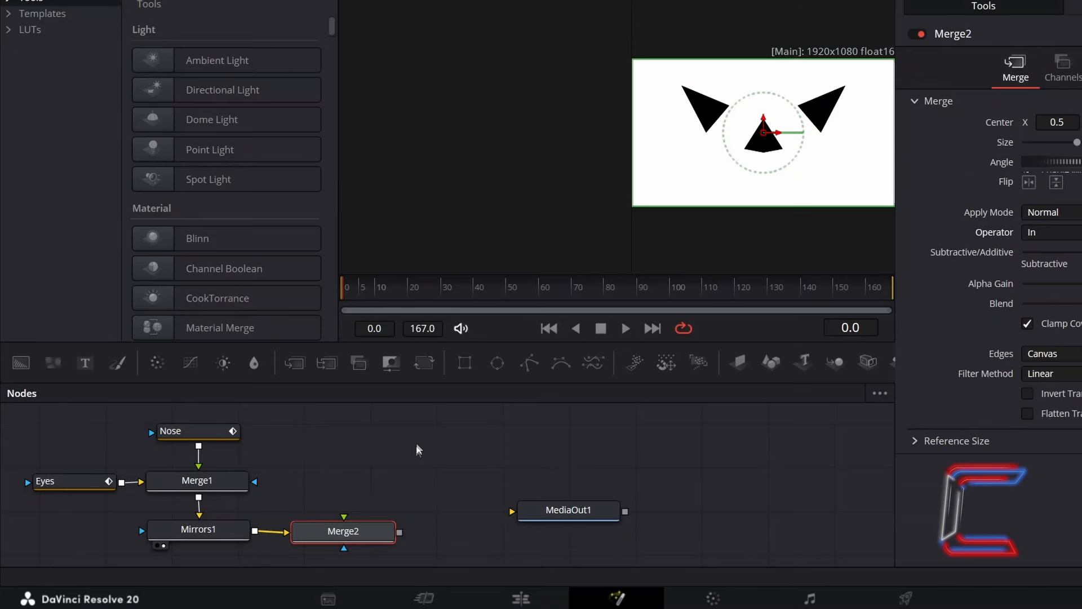
# Add an unconnected Ellipse node with Soft Edge 0.004 and Invert enabled, and widen it into an oval
pyautogui.click(451, 417)
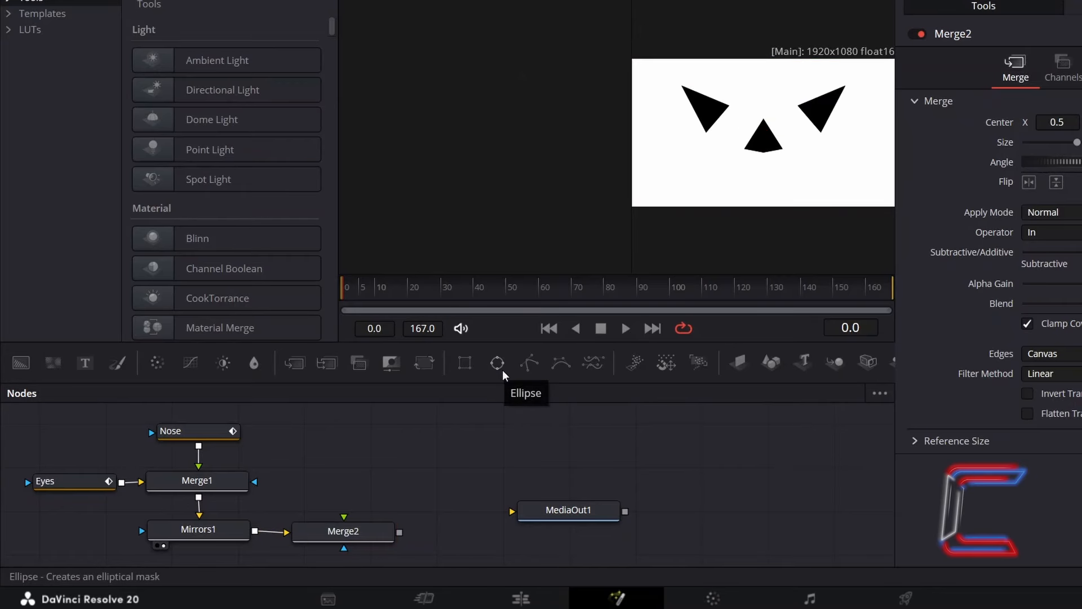
pyautogui.click(497, 363)
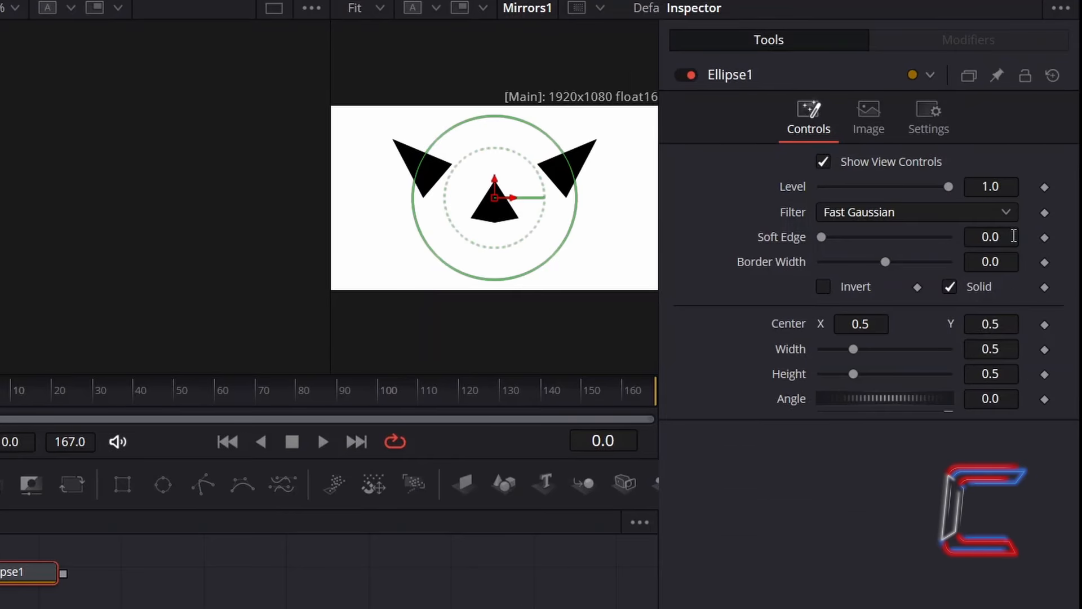
pyautogui.click(1014, 235)
pyautogui.write('04')
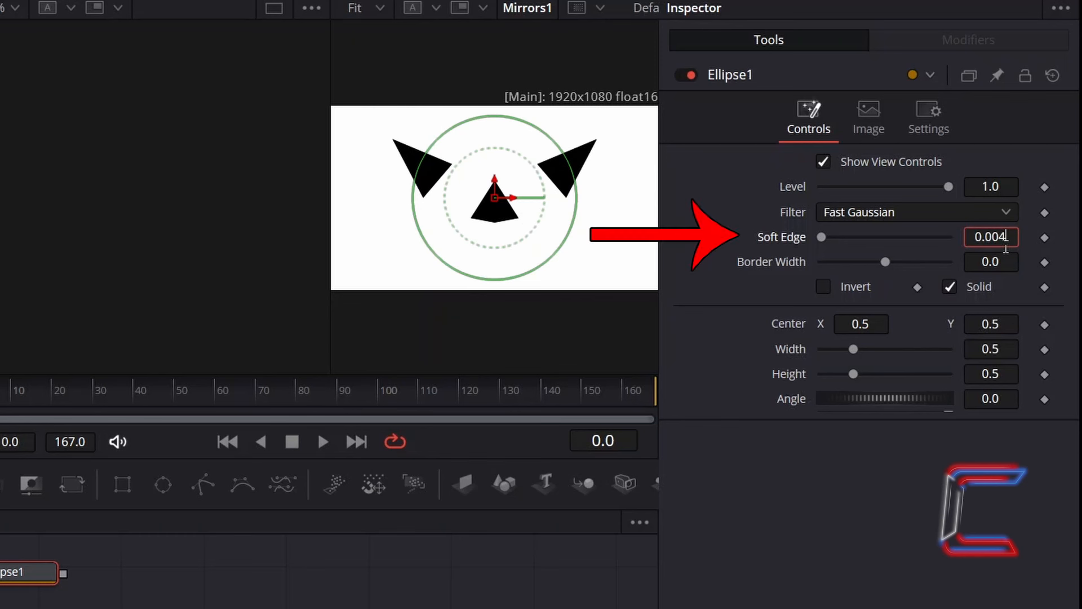
pyautogui.press('Tab')
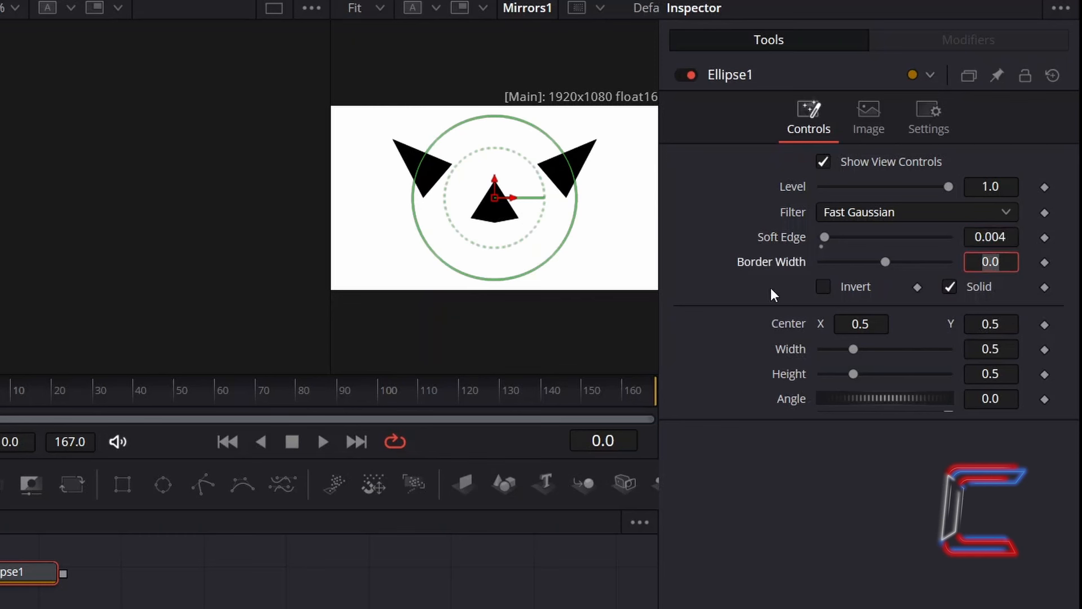
pyautogui.click(830, 289)
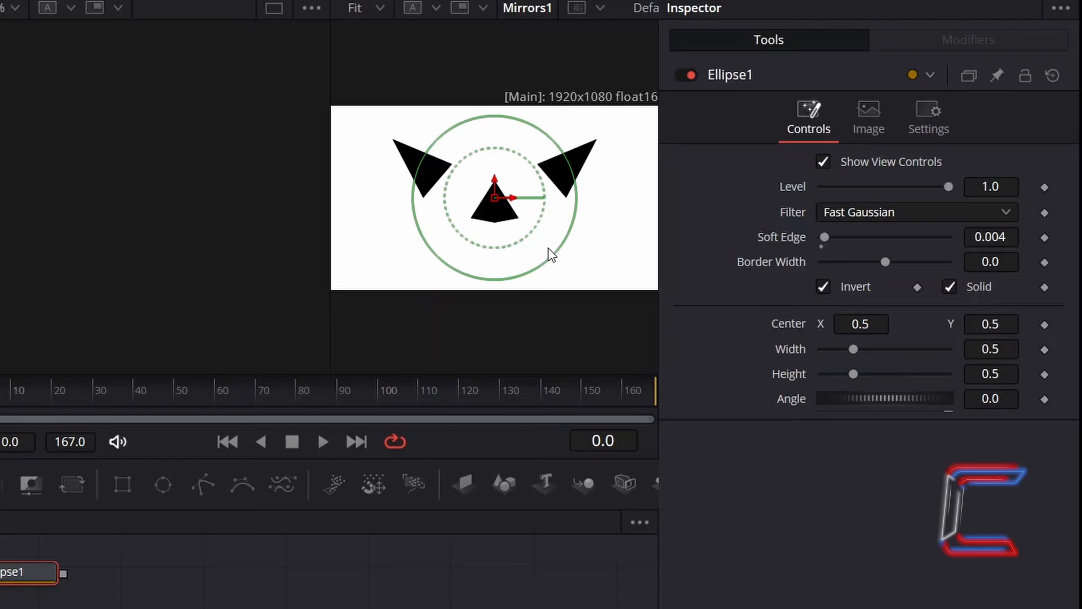
pyautogui.moveTo(854, 349); pyautogui.dragTo(862, 349)
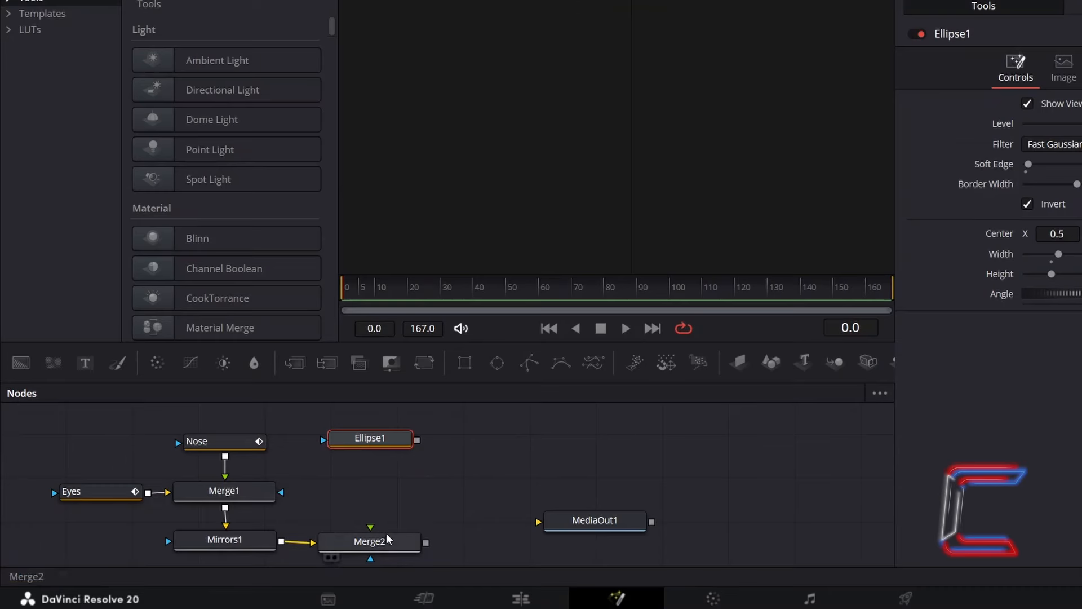
# Connect the Ellipse node to Merge2's foreground input and show Merge2 in the right viewer
pyautogui.moveTo(417, 452); pyautogui.dragTo(417, 440)
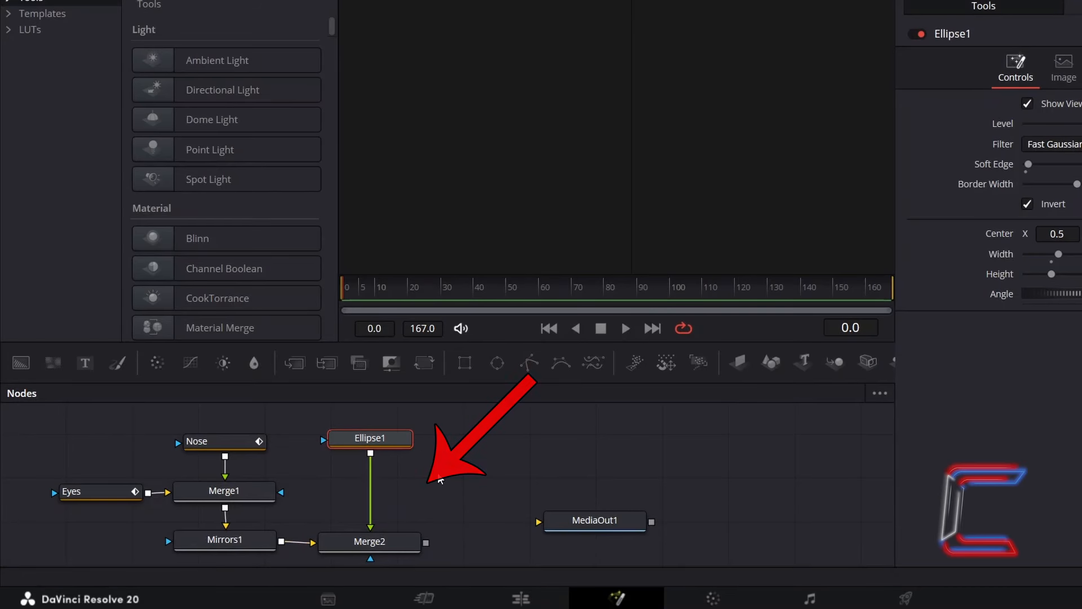
pyautogui.moveTo(336, 559); pyautogui.dragTo(341, 556)
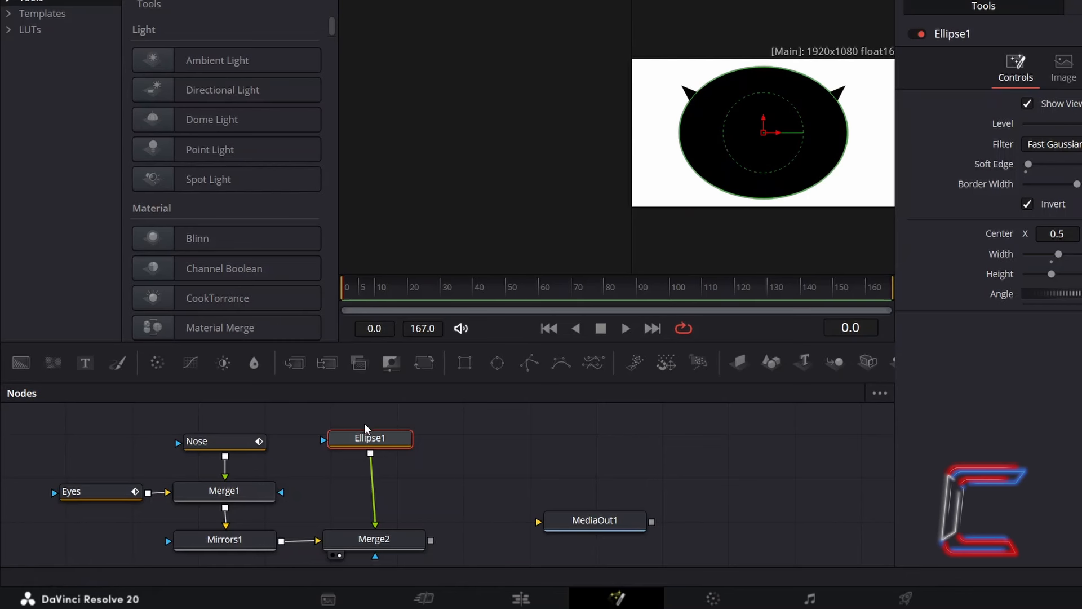
# Add a Rectangle node after the Ellipse with Width 0.661, Center Y 0.623 and Height slightly above 0.646 to leave only the mouth
pyautogui.click(464, 363)
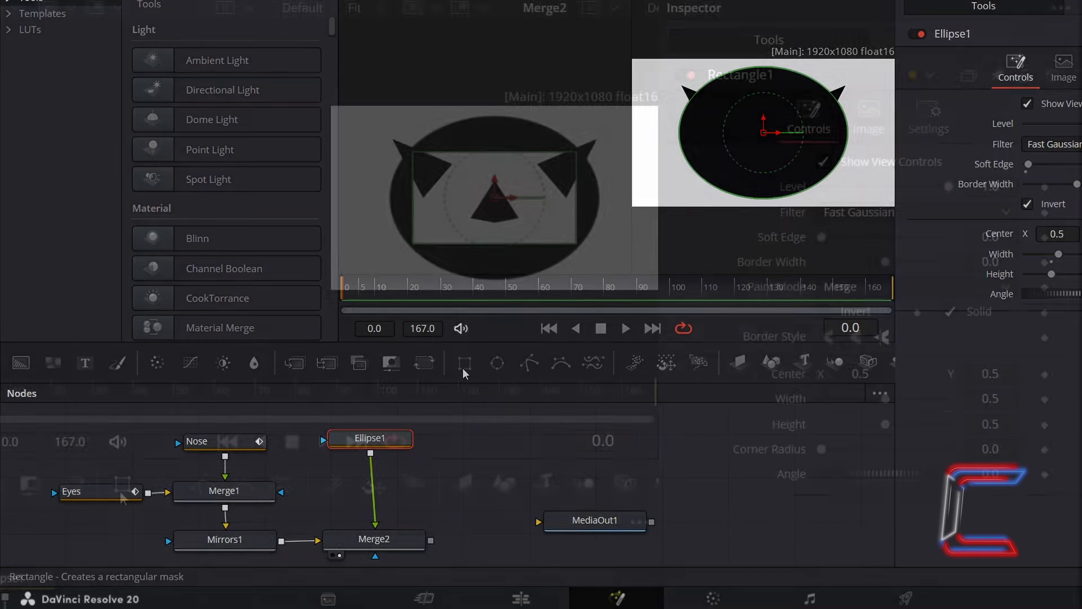
pyautogui.moveTo(1077, 294); pyautogui.dragTo(1058, 293)
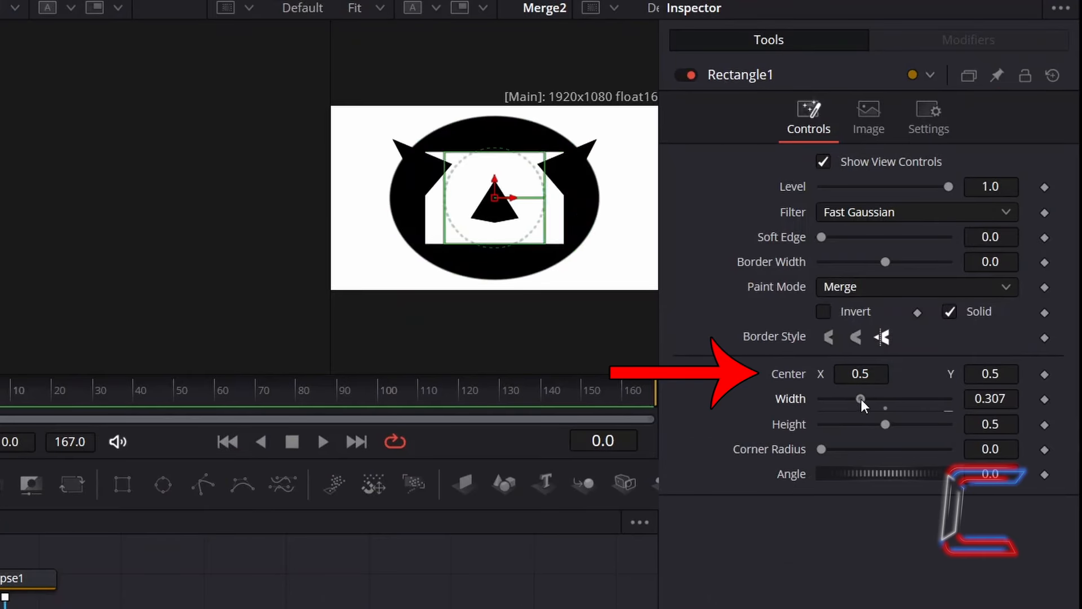
pyautogui.moveTo(861, 398); pyautogui.dragTo(905, 424)
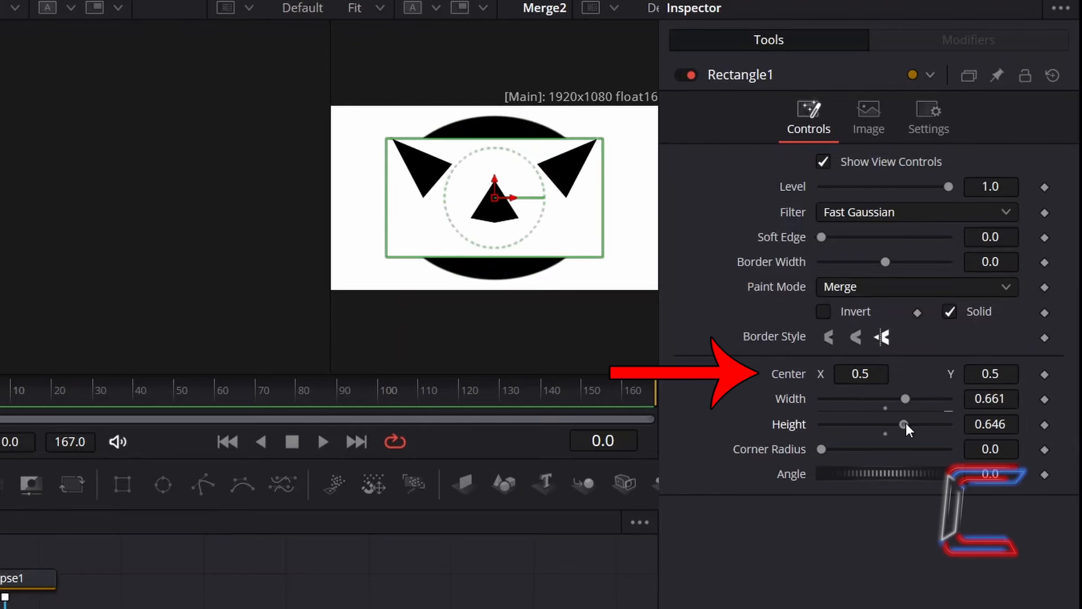
pyautogui.moveTo(987, 371); pyautogui.dragTo(1029, 372)
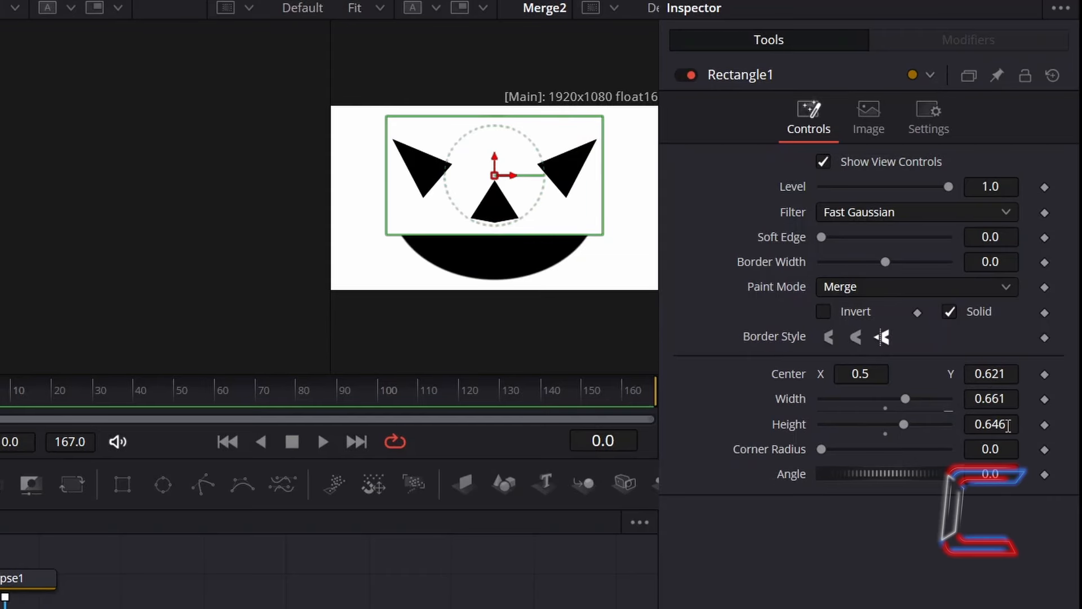
pyautogui.moveTo(986, 383)
pyautogui.mouseDown()
pyautogui.moveTo(973, 383)
pyautogui.moveTo(987, 382)
pyautogui.mouseUp()
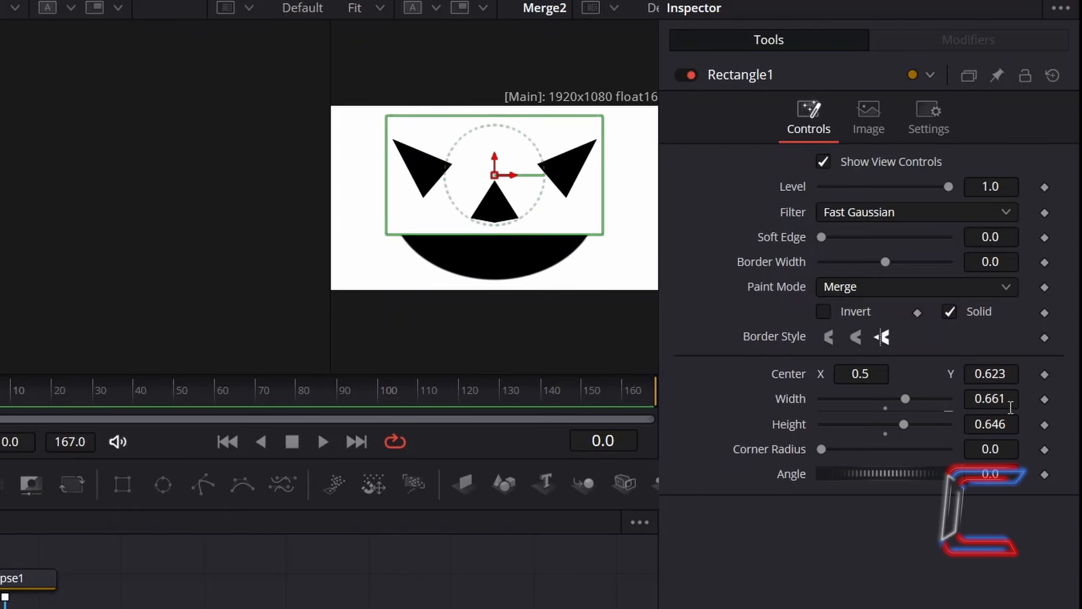
pyautogui.moveTo(1002, 421); pyautogui.dragTo(1017, 422)
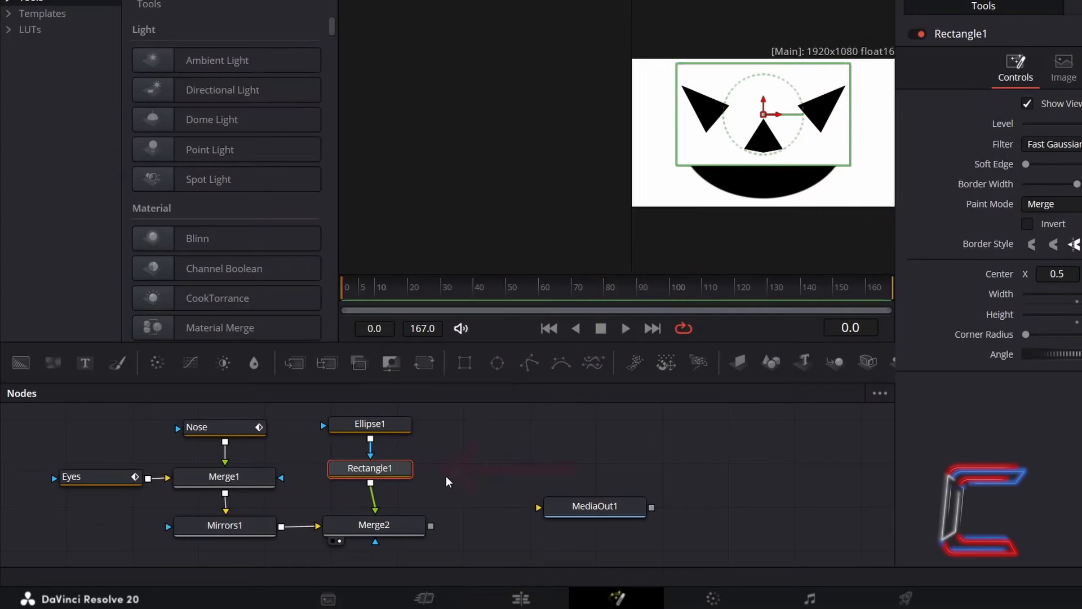
# Add a second Rectangle node after Rectangle1 as a tooth, with Width 0.065, Height 0.189 and Center X 0.414, Y 0.279
pyautogui.click(465, 363)
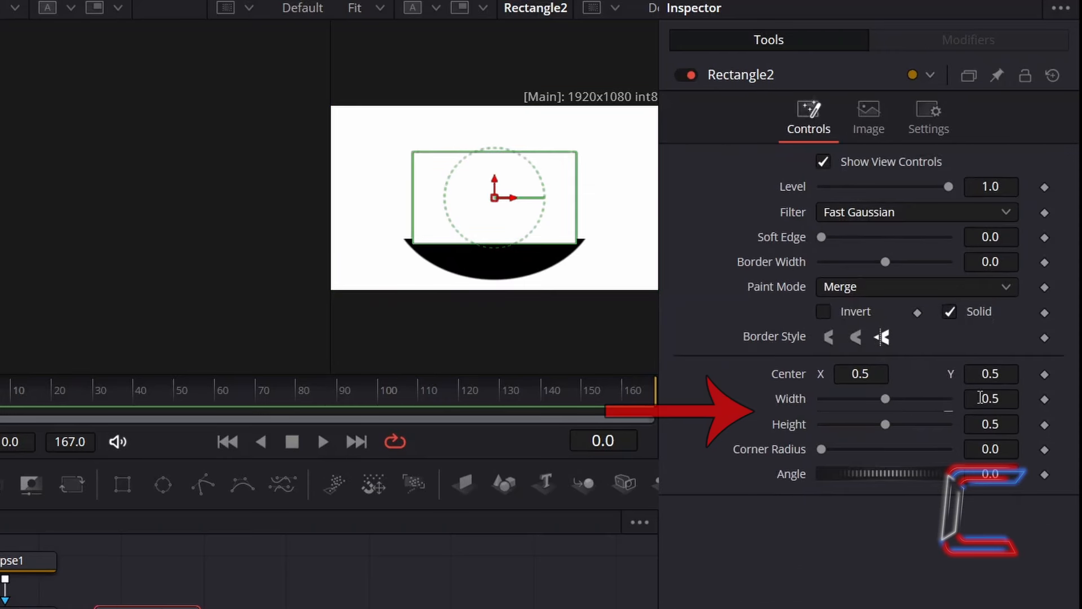
pyautogui.moveTo(980, 398); pyautogui.dragTo(957, 424)
pyautogui.moveTo(992, 374); pyautogui.dragTo(972, 375)
pyautogui.moveTo(860, 374); pyautogui.dragTo(855, 374)
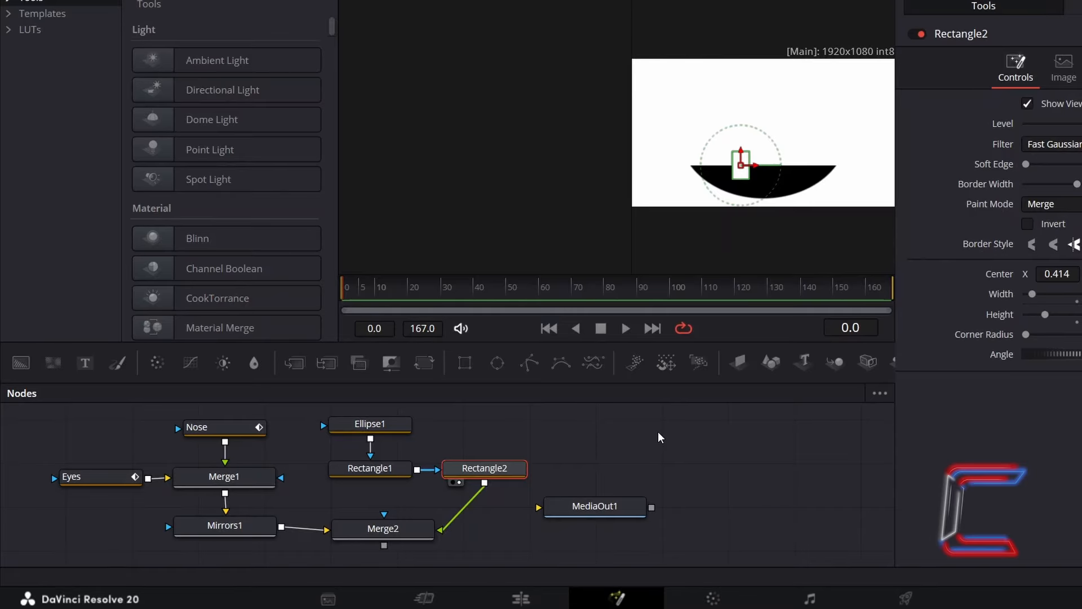
# Duplicate the Rectangle2 tooth, show the copy in the right viewer, and move its Center to X 0.638 and slightly higher in Y
pyautogui.hotkey('ctrl', 'c')
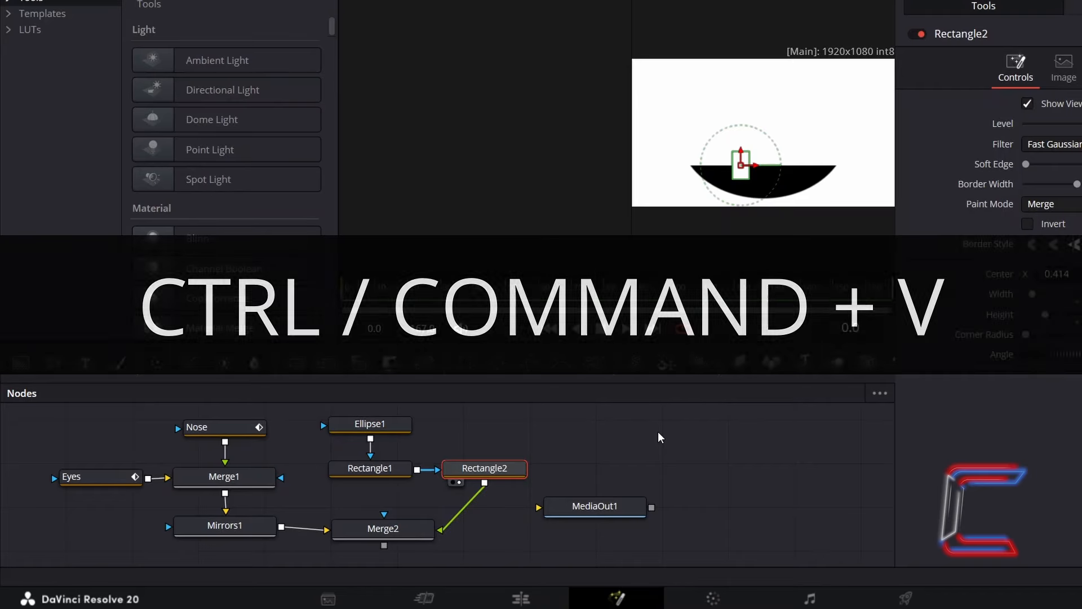
pyautogui.hotkey('ctrl', 'v')
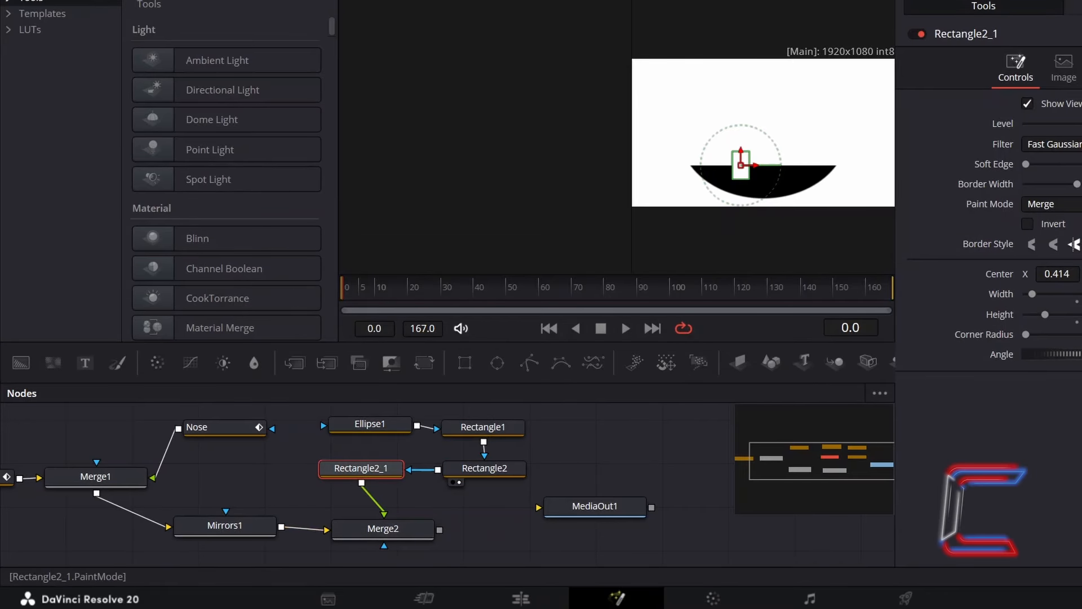
pyautogui.click(336, 484)
pyautogui.moveTo(861, 374); pyautogui.dragTo(979, 374)
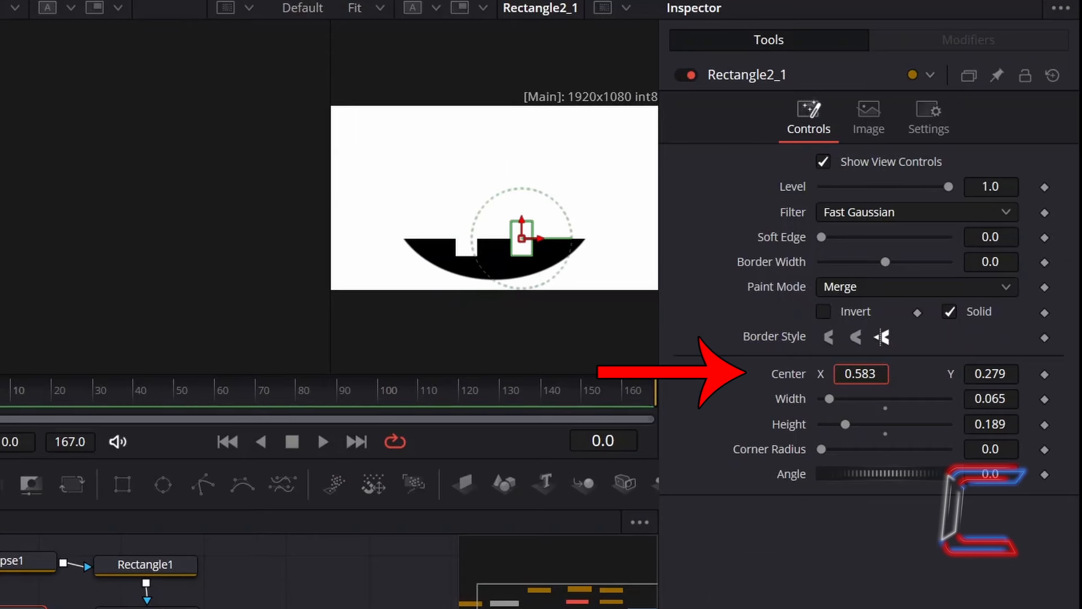
pyautogui.moveTo(866, 372); pyautogui.dragTo(873, 372)
pyautogui.moveTo(992, 373)
pyautogui.mouseDown()
pyautogui.moveTo(978, 374)
pyautogui.moveTo(1003, 373)
pyautogui.mouseUp()
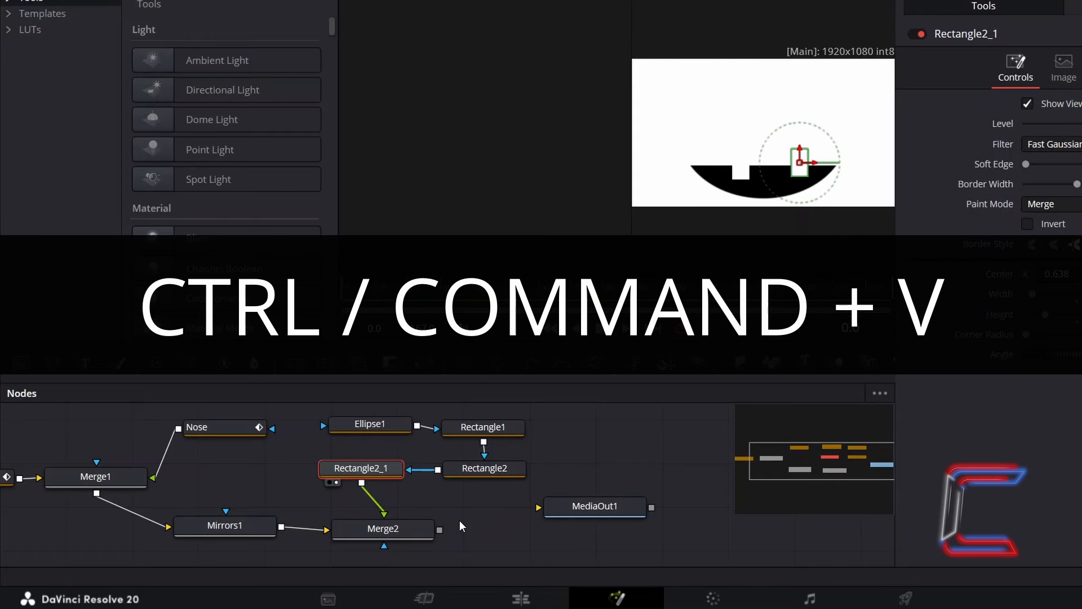
# Paste another copy of the tooth rectangle and move it to the mouth's lower edge, just right of centre
pyautogui.hotkey('ctrl', 'v')
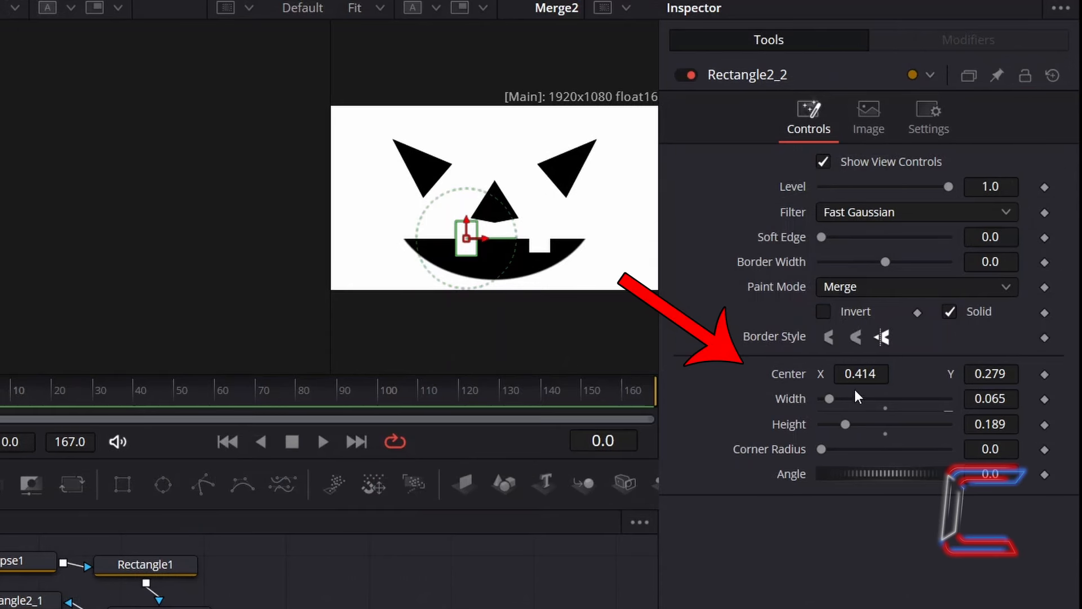
pyautogui.moveTo(851, 370); pyautogui.dragTo(739, 384)
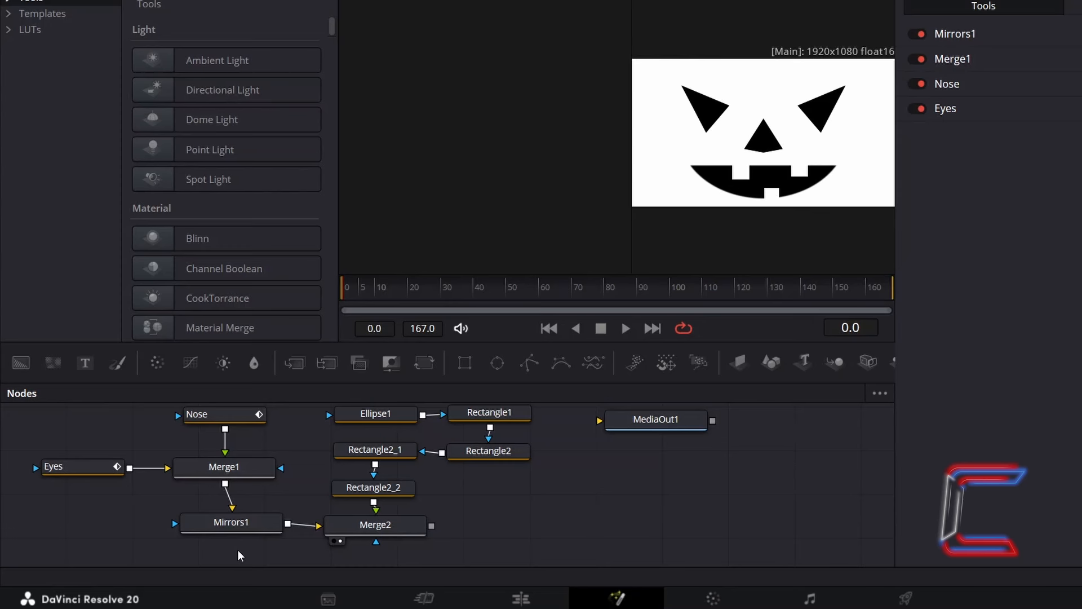
# Group the Eyes, Nose, Merge1 and Mirrors1 nodes and rename the group eyesAndNose
pyautogui.moveTo(244, 567); pyautogui.dragTo(107, 408)
pyautogui.hotkey('ctrl', 'g')
pyautogui.press('F2')
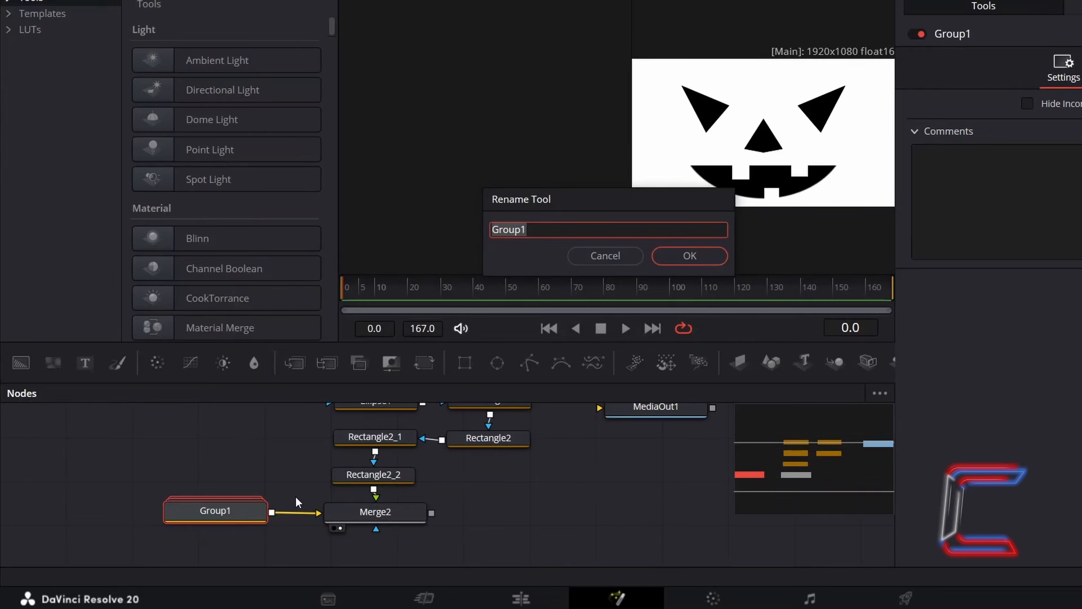
pyautogui.write('eyesn')
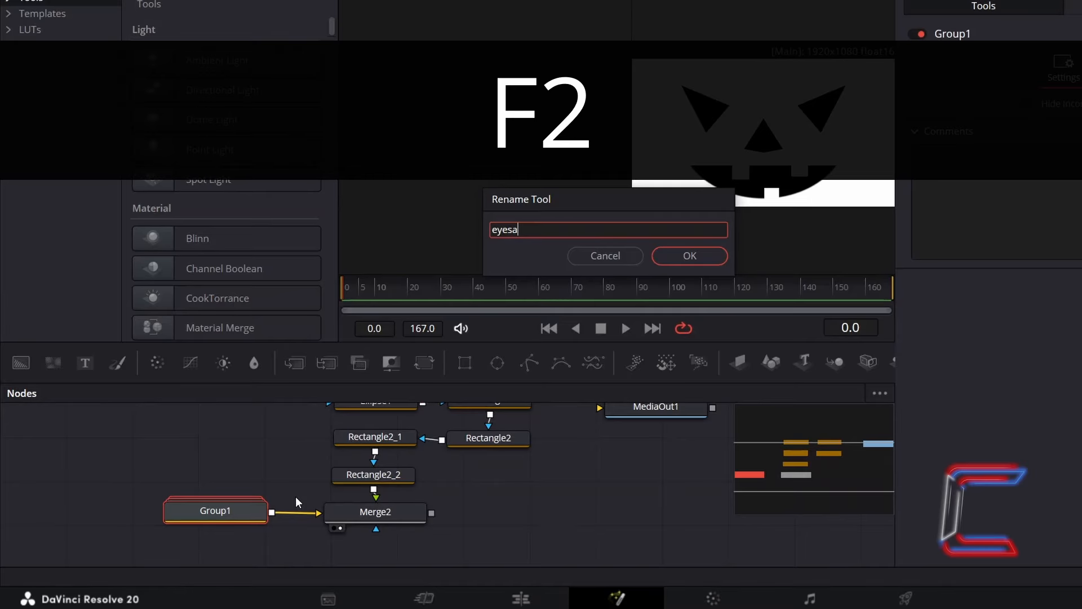
pyautogui.write('ndNose')
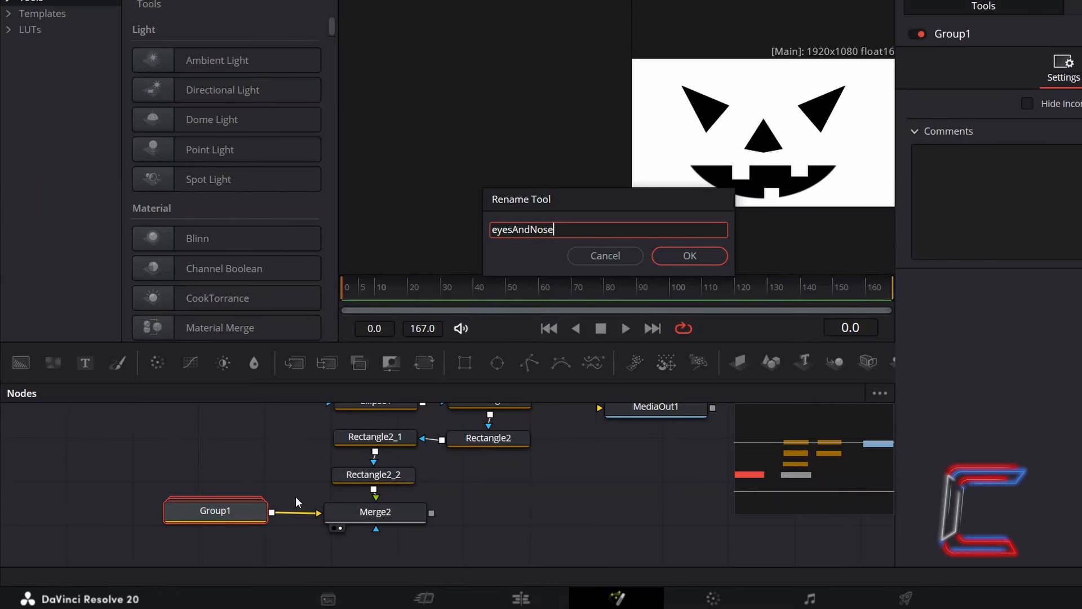
pyautogui.press('Return')
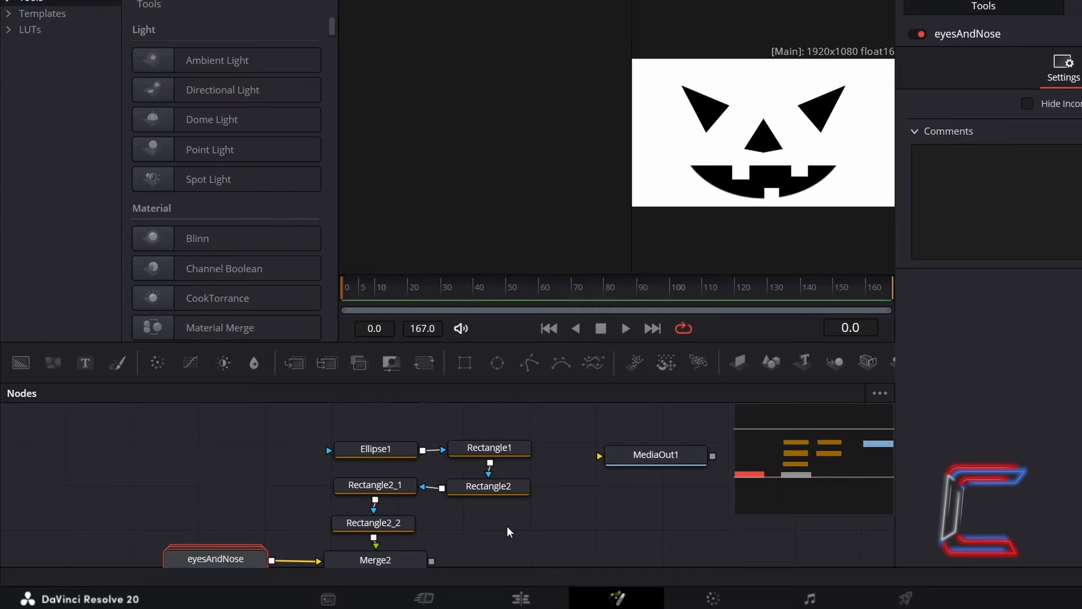
# Group the Ellipse and all the Rectangle nodes that form the mouth and rename the group Smile
pyautogui.moveTo(502, 523); pyautogui.dragTo(336, 444)
pyautogui.hotkey('ctrl', 'g')
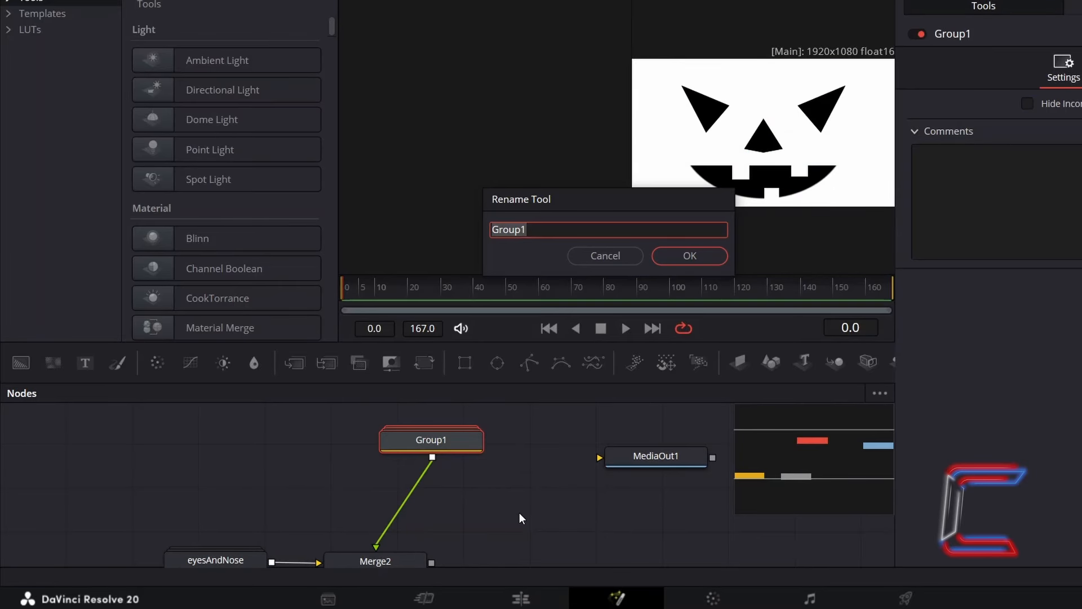
pyautogui.write('Smile')
pyautogui.press('Return')
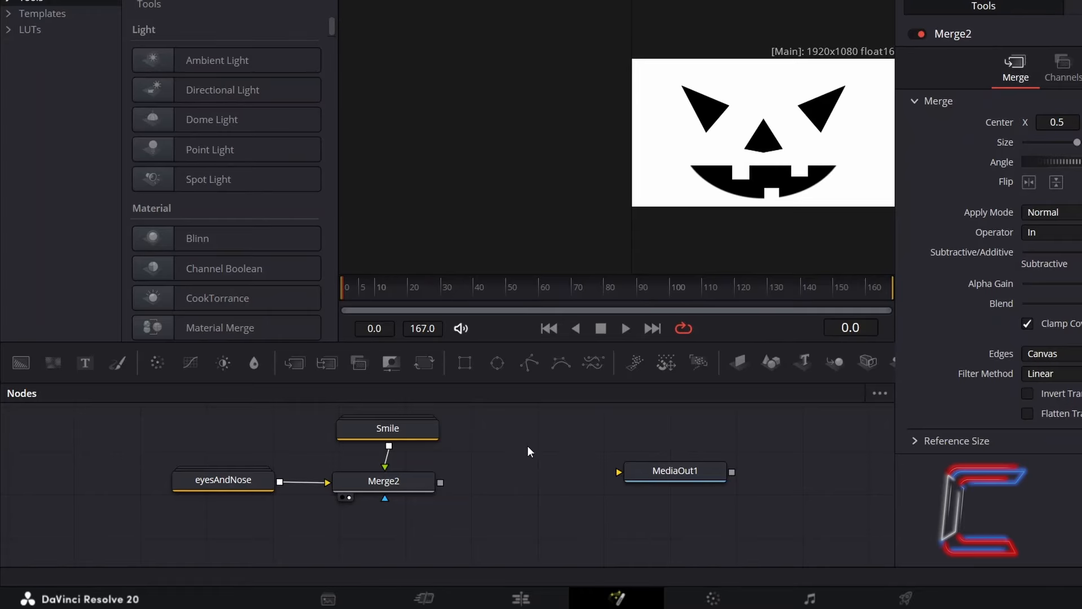
# Add a Merge node with Merge2 as its foreground and a new Background node as its background, and display it in the right viewer
pyautogui.click(304, 369)
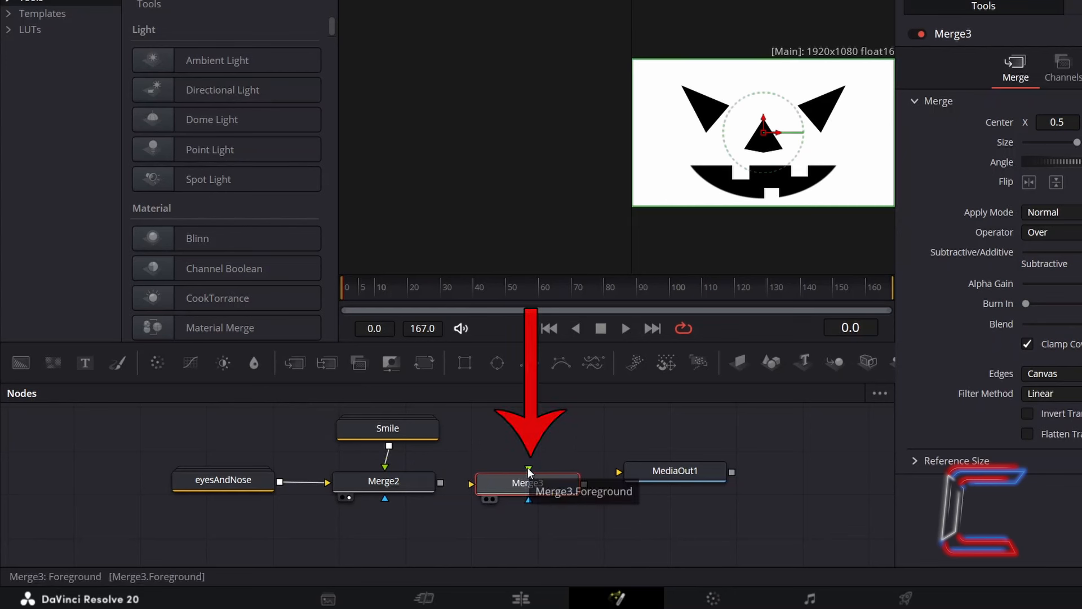
pyautogui.moveTo(528, 468); pyautogui.dragTo(424, 485)
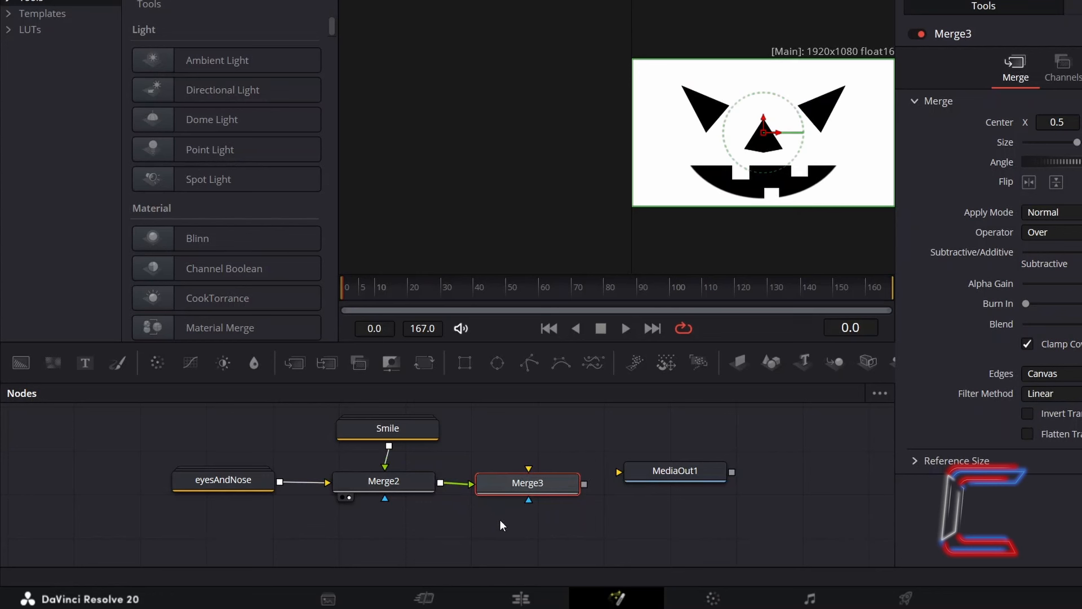
pyautogui.click(526, 432)
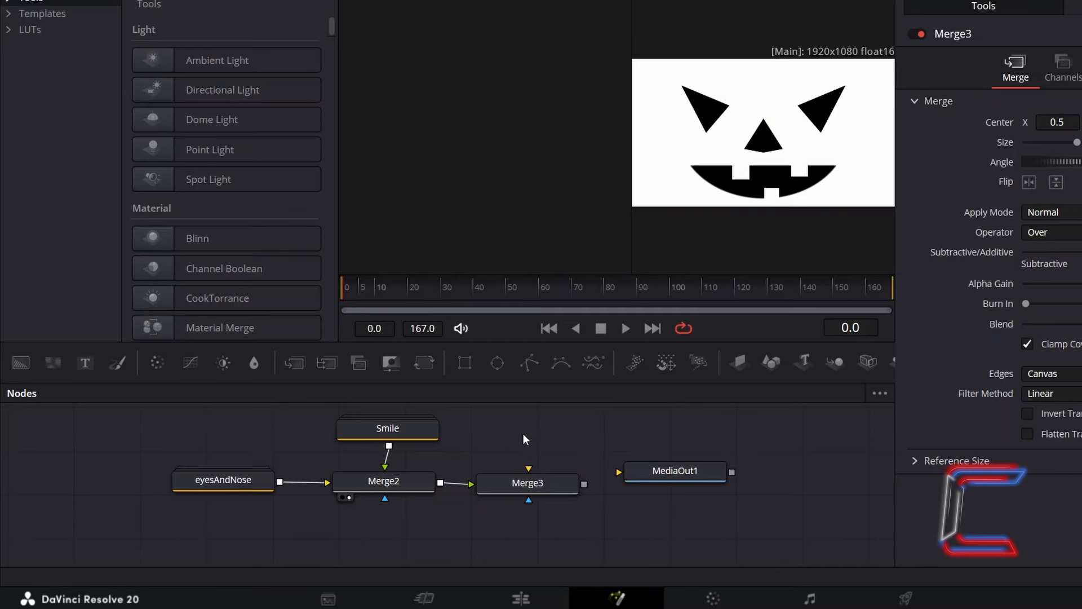
pyautogui.click(28, 372)
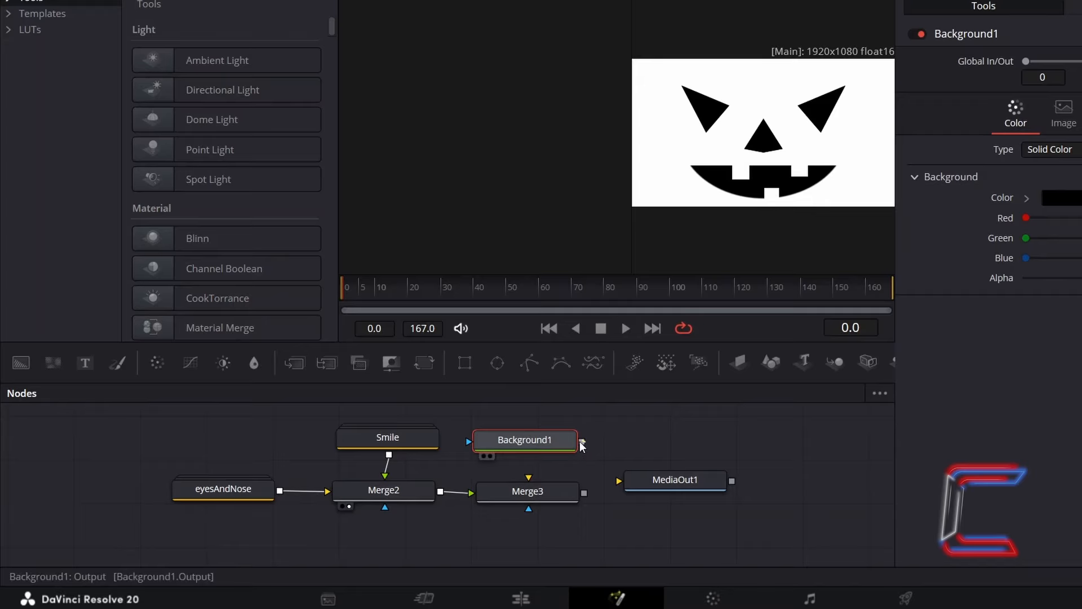
pyautogui.moveTo(582, 441); pyautogui.dragTo(529, 480)
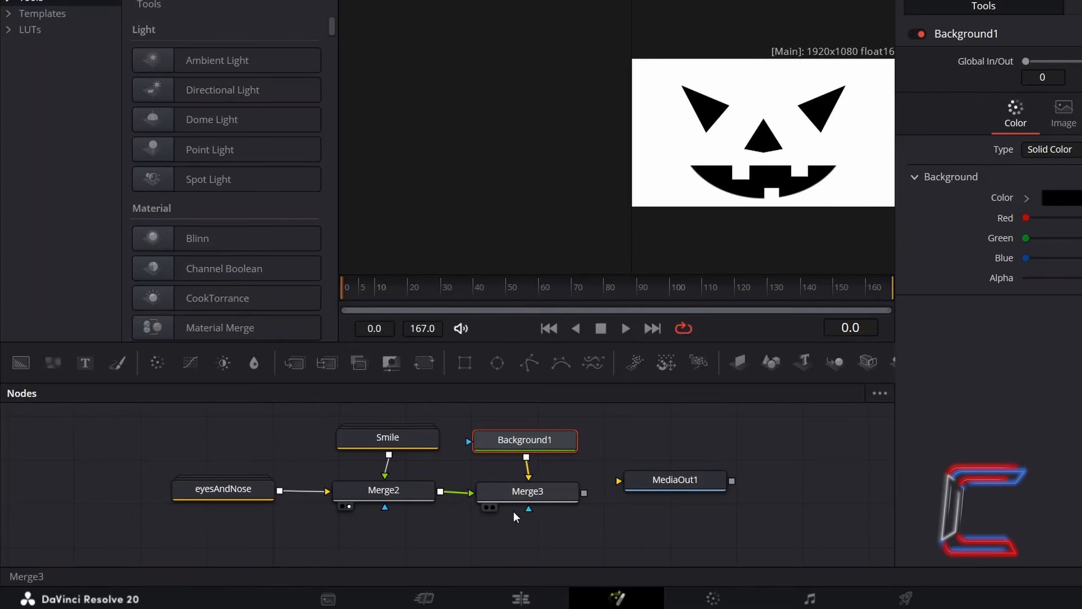
pyautogui.click(490, 509)
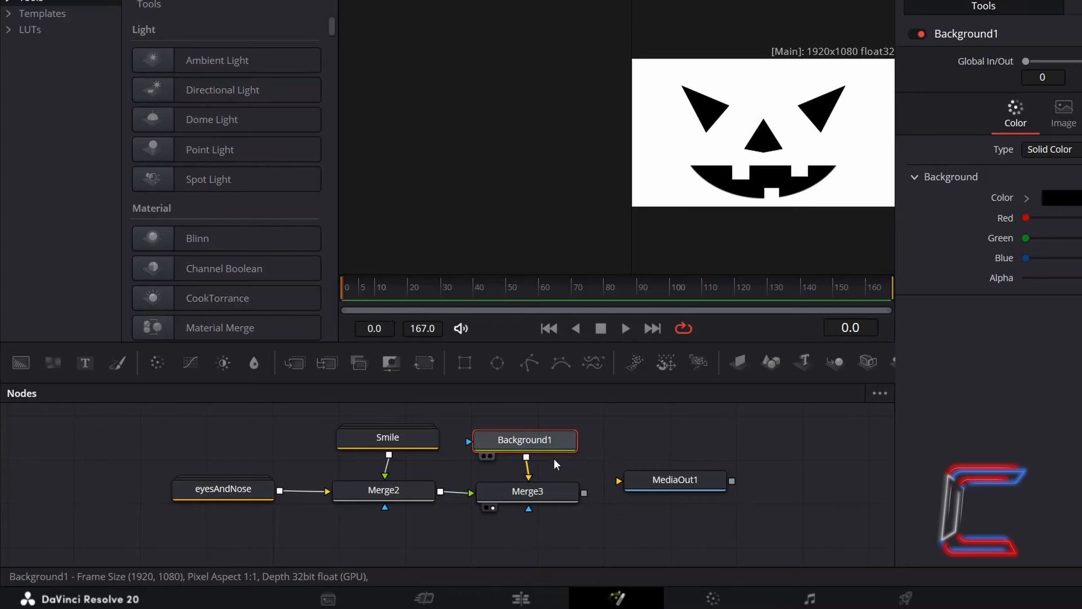
# Set the Operator of Merge3 to Mask
pyautogui.click(549, 495)
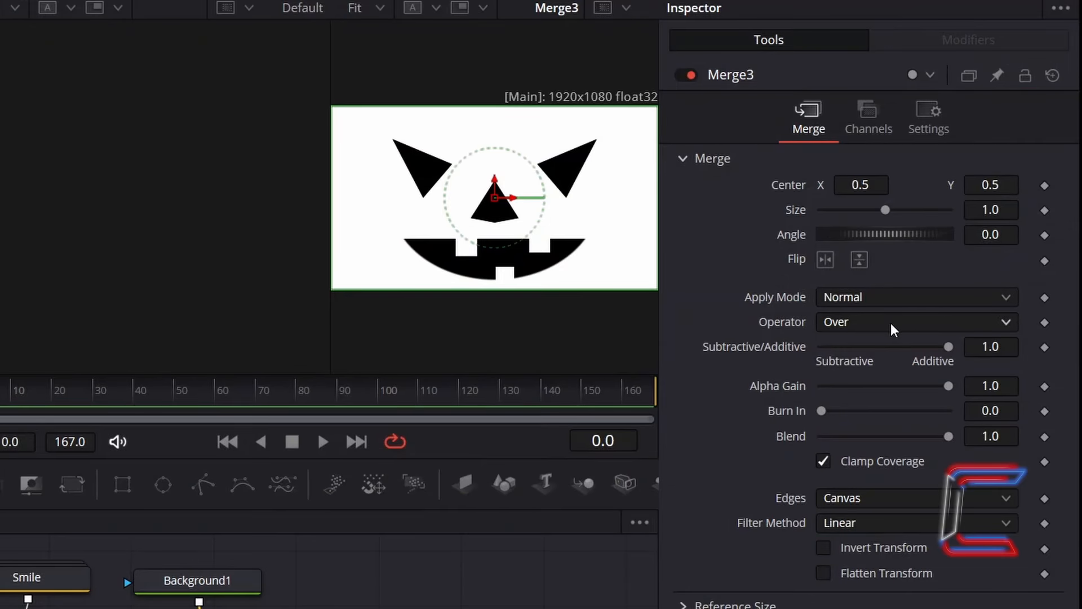
pyautogui.click(888, 326)
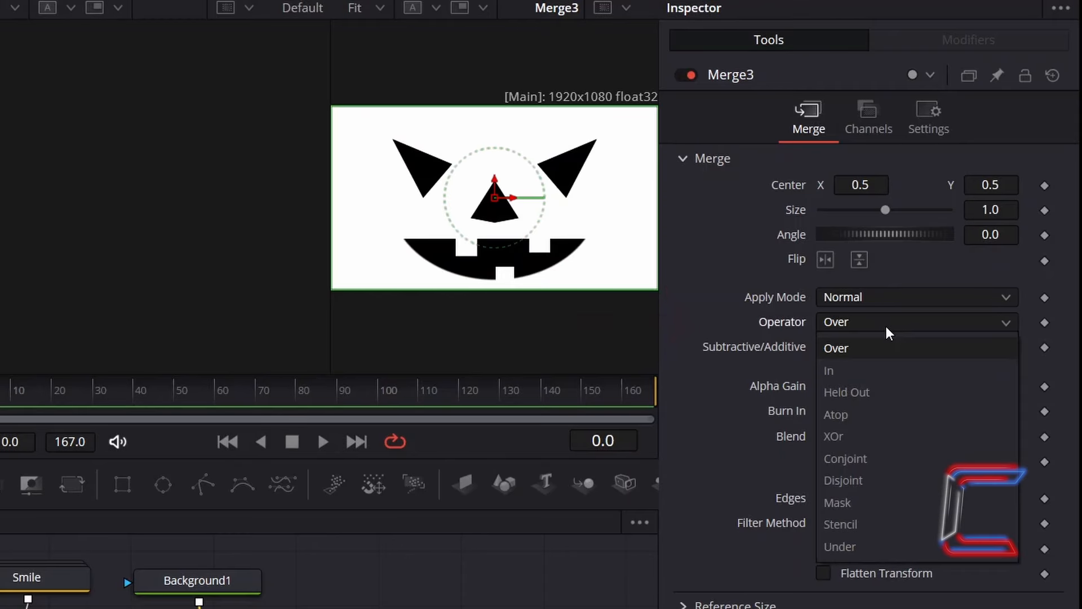
pyautogui.click(852, 504)
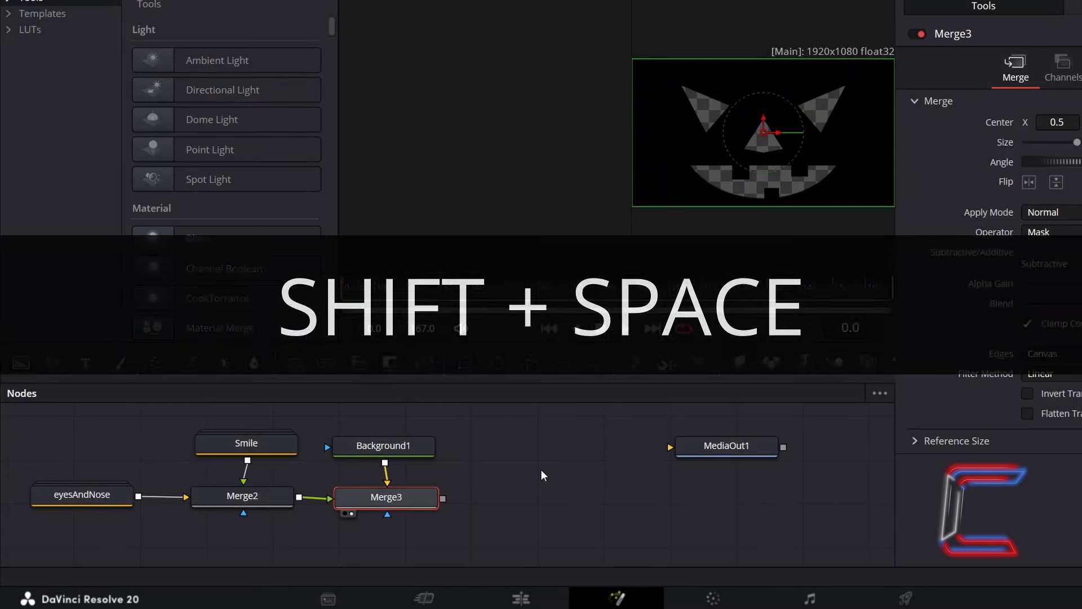
# Add a Drop Shadow node after Merge3
pyautogui.hotkey('shift', 'space')
pyautogui.write('Mirrors')
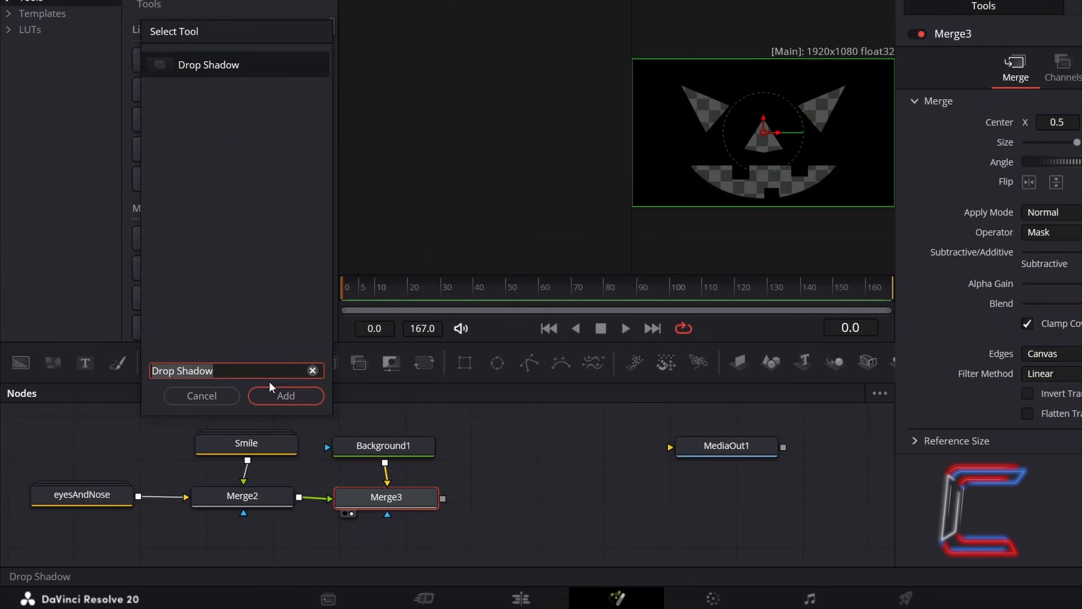
pyautogui.click(303, 396)
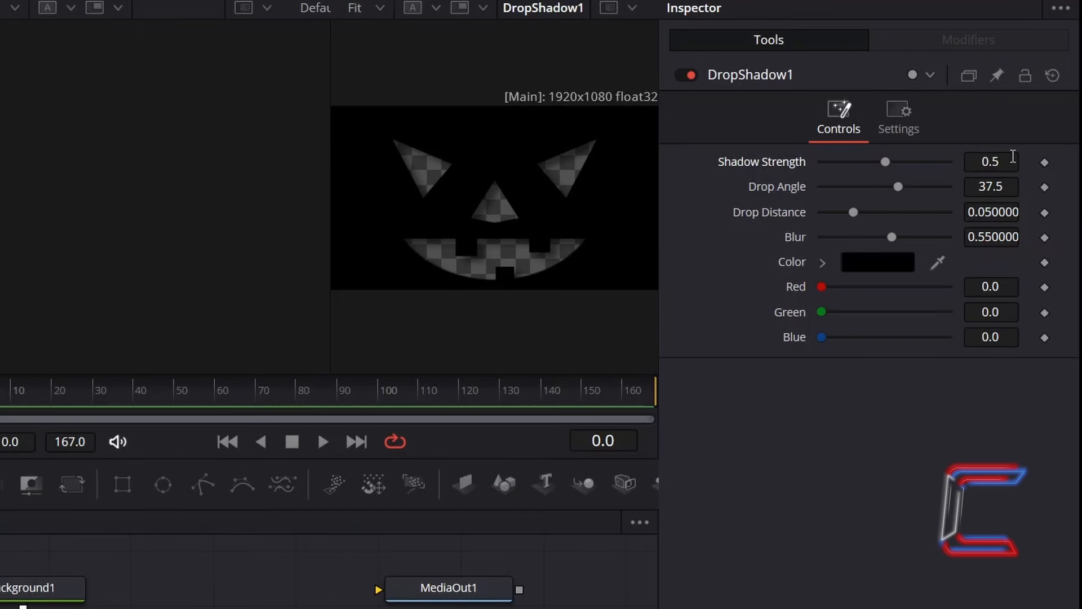
# Set the drop shadow's Shadow Strength to 0.8 and increase its Drop Angle
pyautogui.click(992, 162)
pyautogui.write('0.8')
pyautogui.press('Tab')
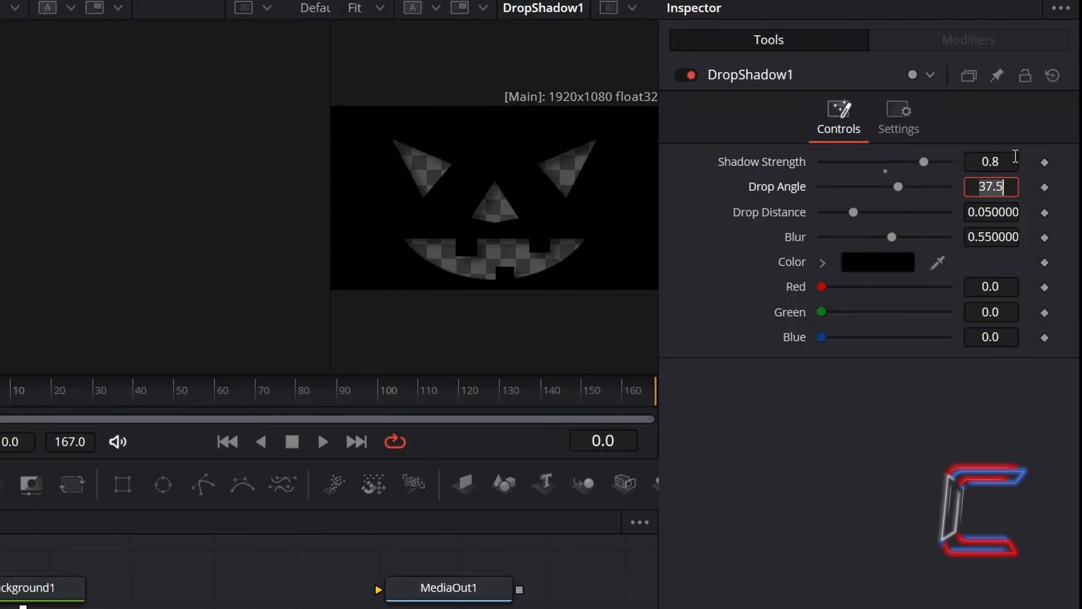
pyautogui.moveTo(898, 186)
pyautogui.mouseDown()
pyautogui.moveTo(954, 192)
pyautogui.moveTo(923, 208)
pyautogui.moveTo(918, 194)
pyautogui.moveTo(947, 194)
pyautogui.moveTo(922, 194)
pyautogui.mouseUp()
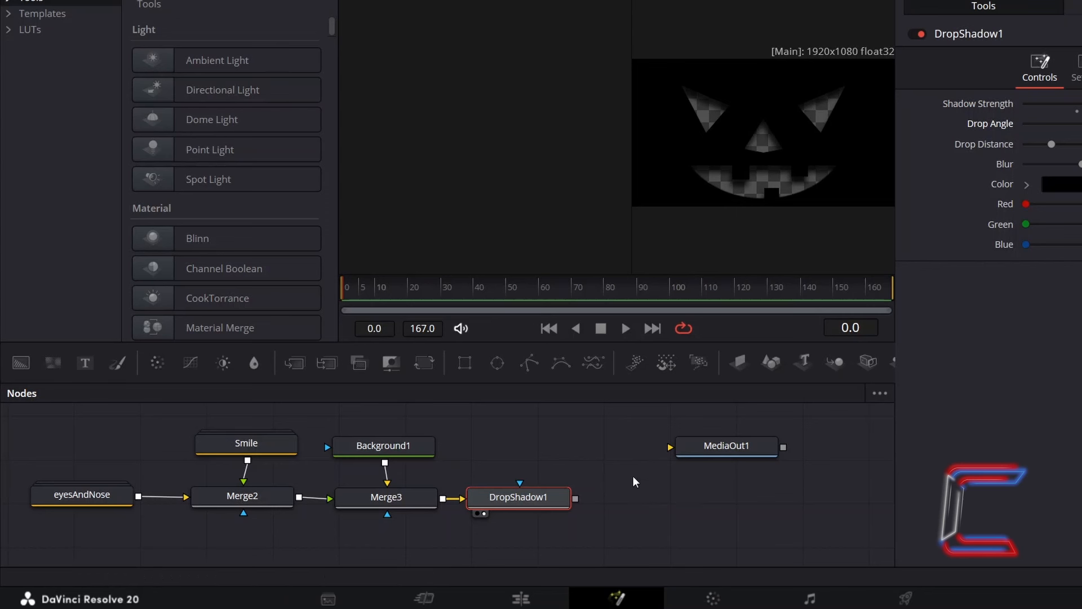
# Add another Merge node and connect the DropShadow1 output to its foreground input
pyautogui.click(617, 463)
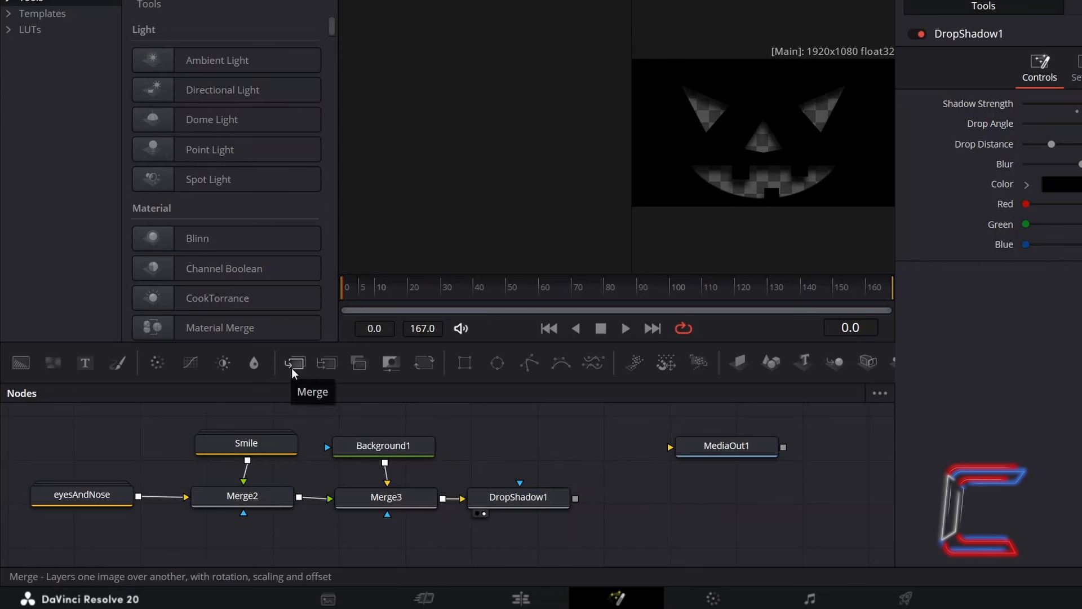
pyautogui.click(293, 368)
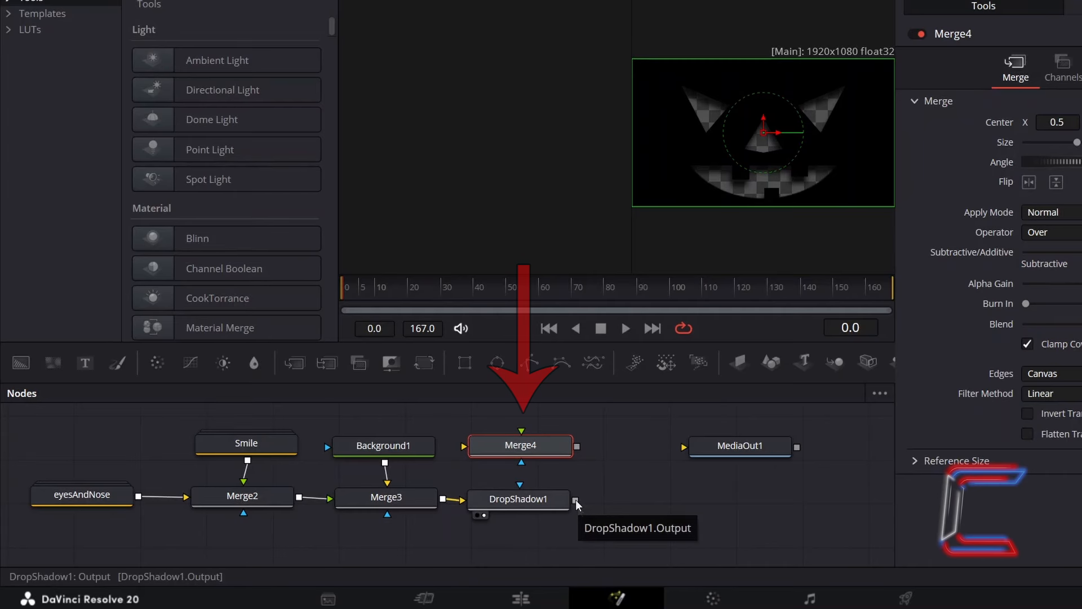
pyautogui.moveTo(577, 500); pyautogui.dragTo(523, 434)
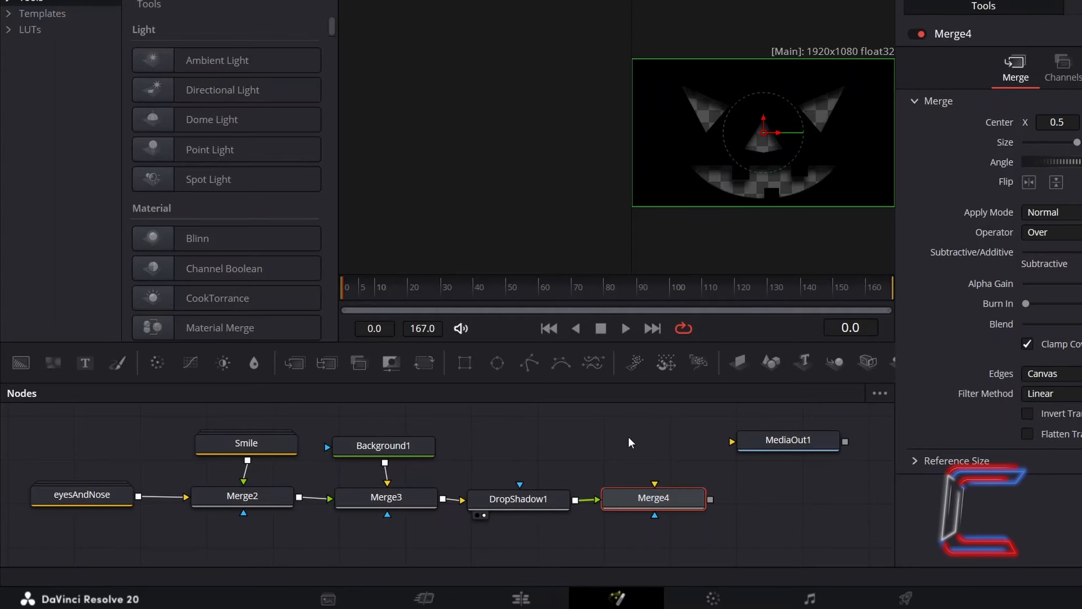
# Add a Fast Noise node above Merge4 and connect it to Merge4's background input
pyautogui.click(609, 442)
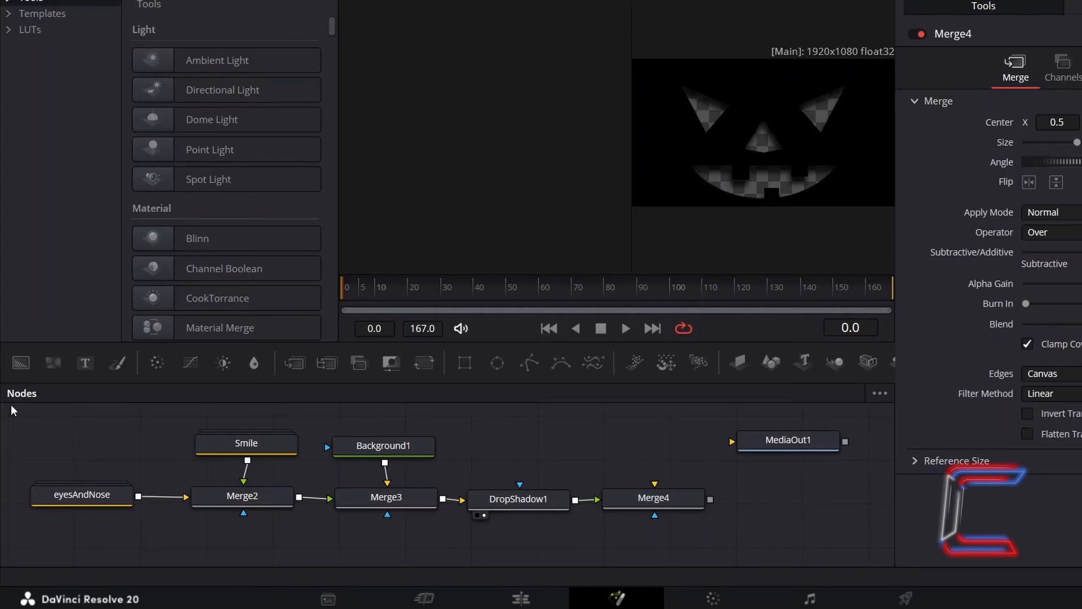
pyautogui.click(47, 370)
pyautogui.moveTo(711, 451); pyautogui.dragTo(659, 502)
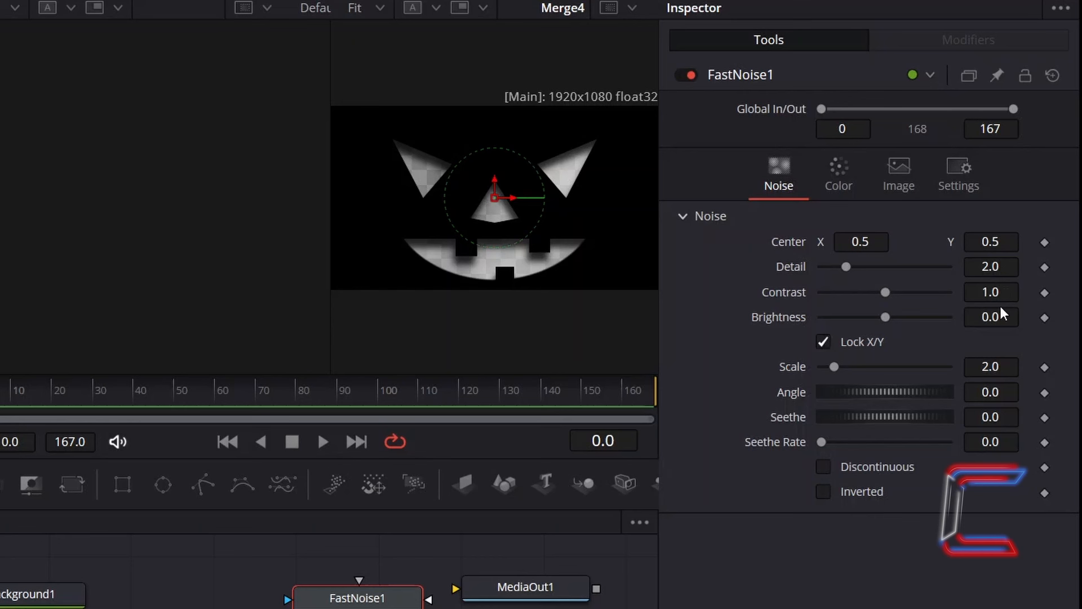
# Set the Scale of FastNoise1 to 4.0 and its Seethe Rate to 1.0
pyautogui.click(1004, 363)
pyautogui.write('4')
pyautogui.press('Tab')
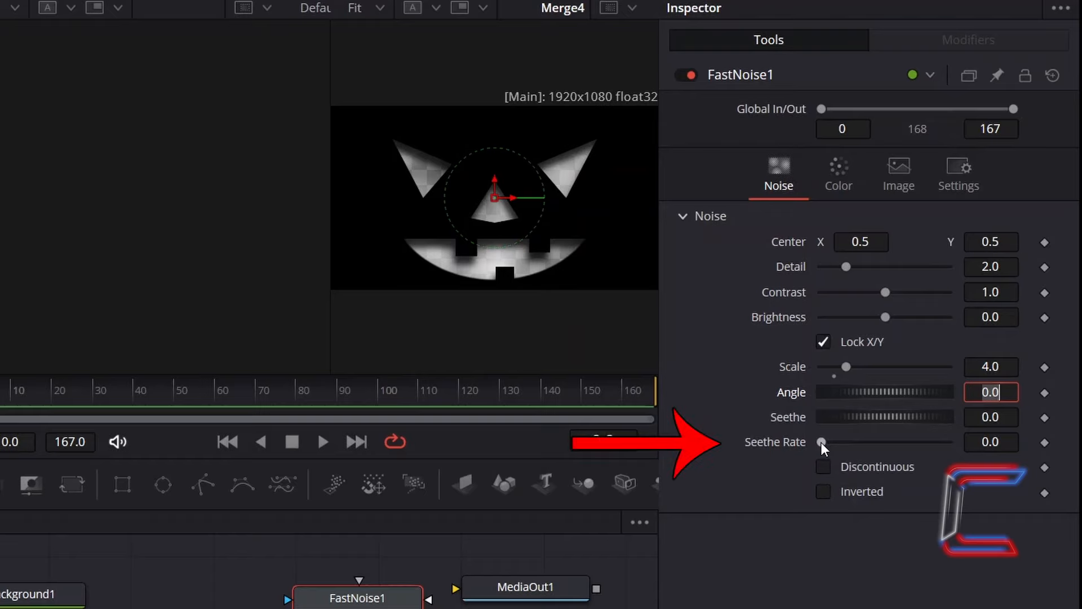
pyautogui.moveTo(821, 442); pyautogui.dragTo(1021, 445)
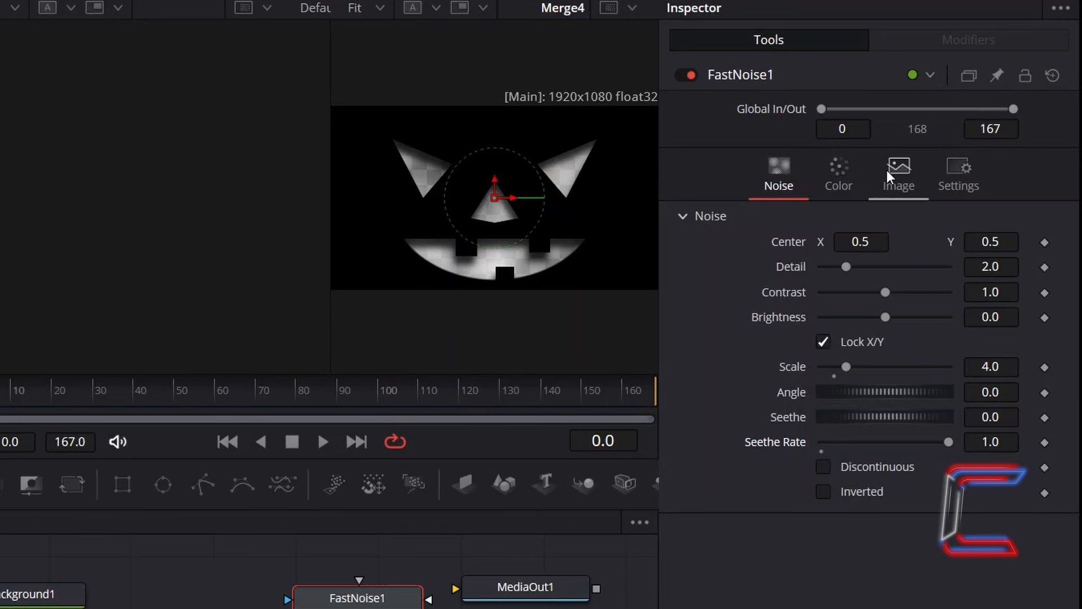
# Set Color 1 of FastNoise1 to the orange HTML value #ffaa00
pyautogui.click(853, 169)
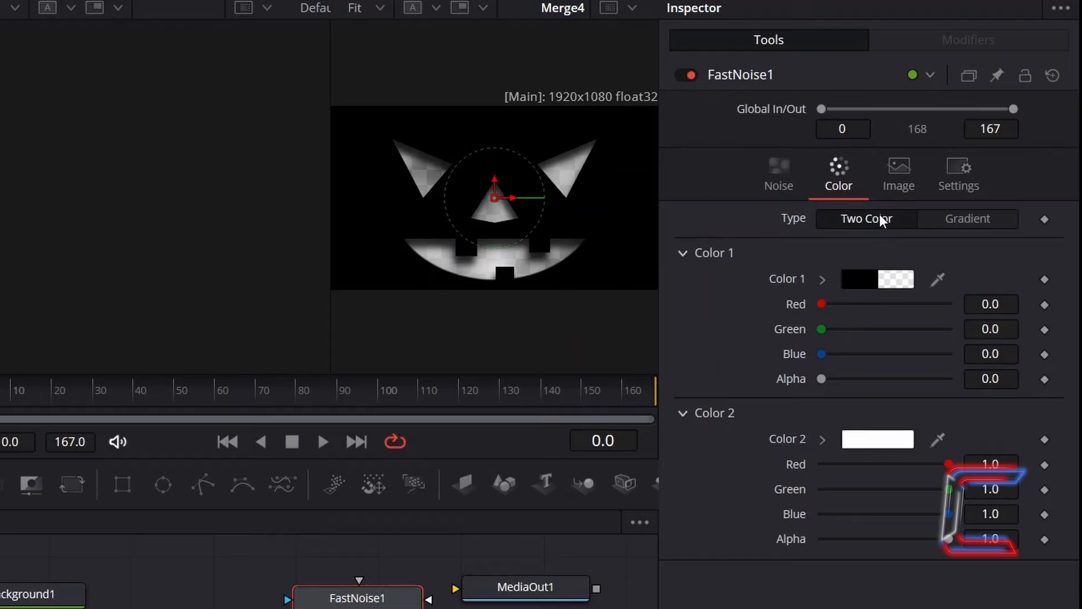
pyautogui.click(855, 279)
pyautogui.moveTo(552, 393); pyautogui.dragTo(511, 396)
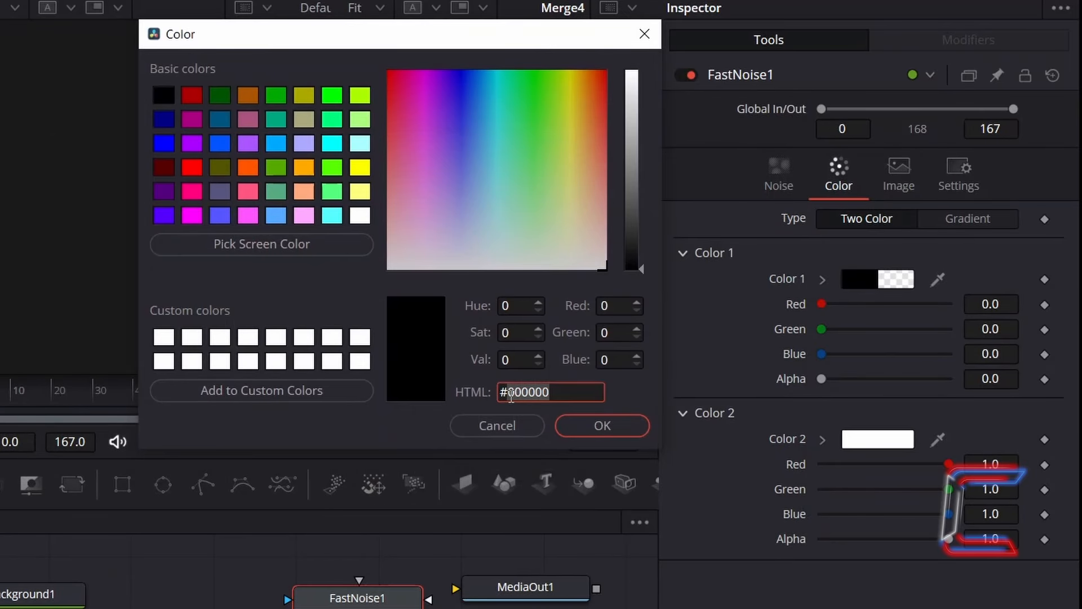
pyautogui.write('ffaa0')
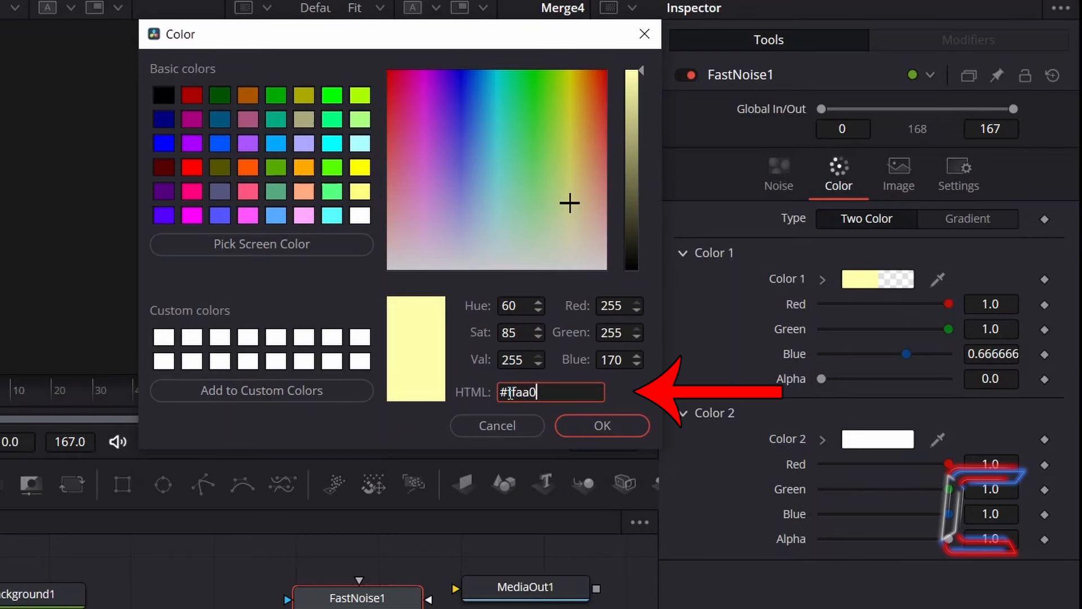
pyautogui.write('0')
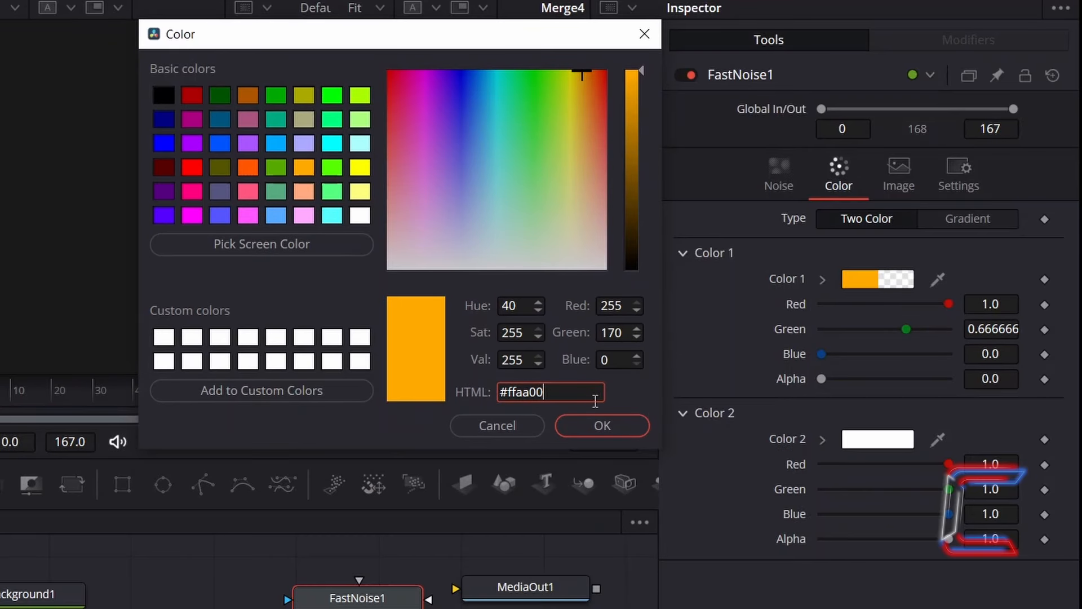
pyautogui.click(618, 428)
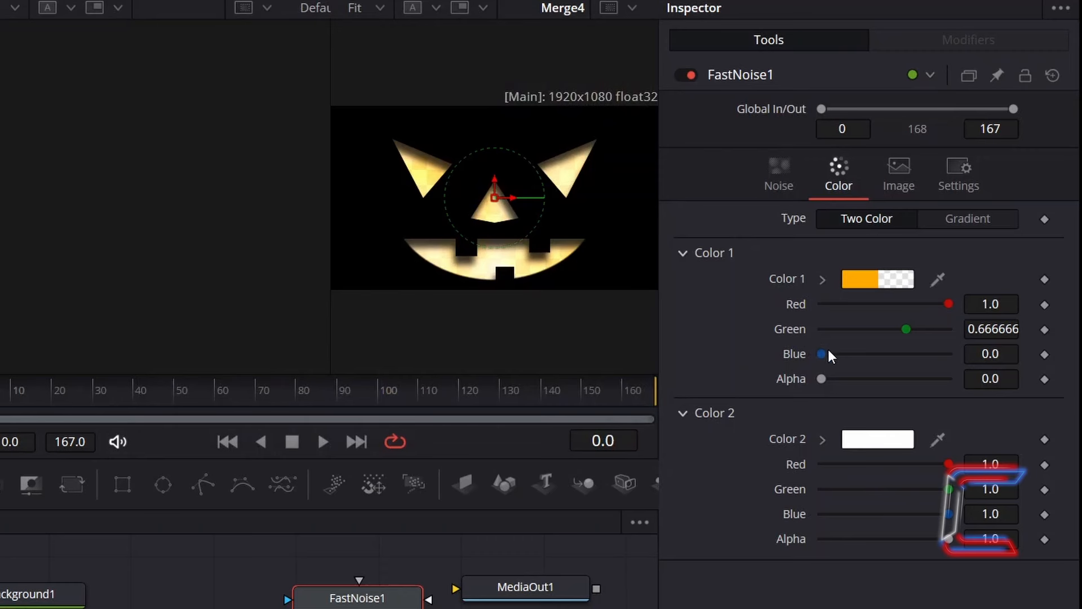
# Set Color 2 of FastNoise1 to the dark orange HTML value #ff5500
pyautogui.click(857, 439)
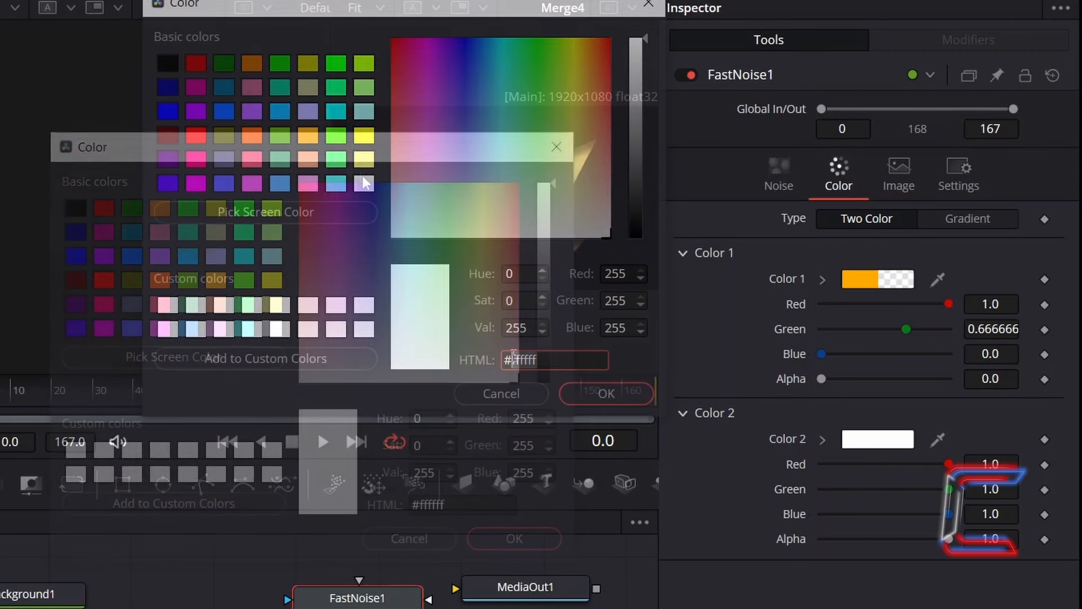
pyautogui.moveTo(537, 361); pyautogui.dragTo(523, 361)
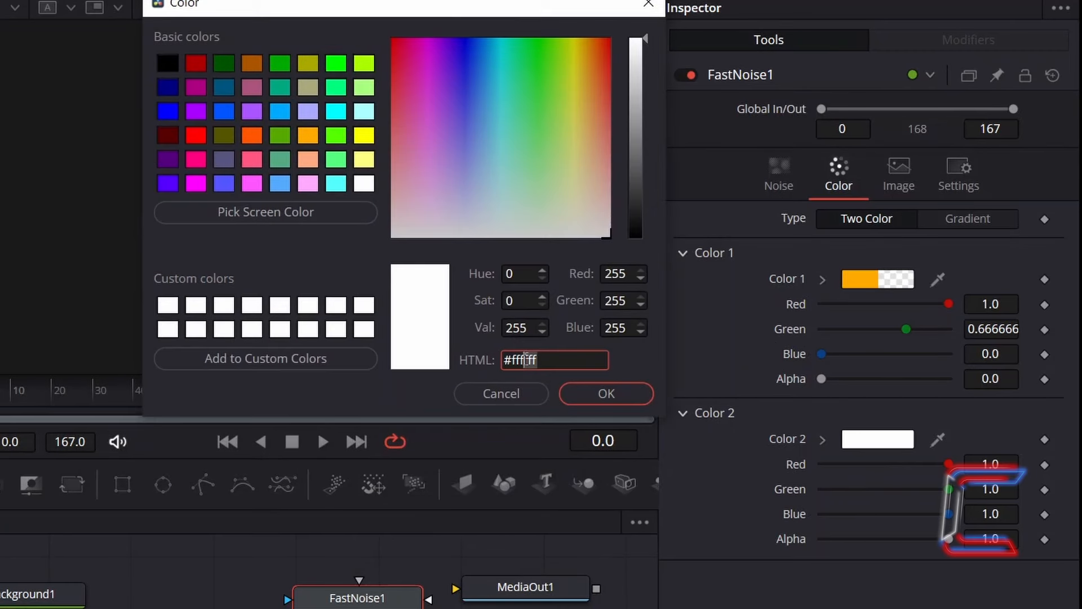
pyautogui.write('55')
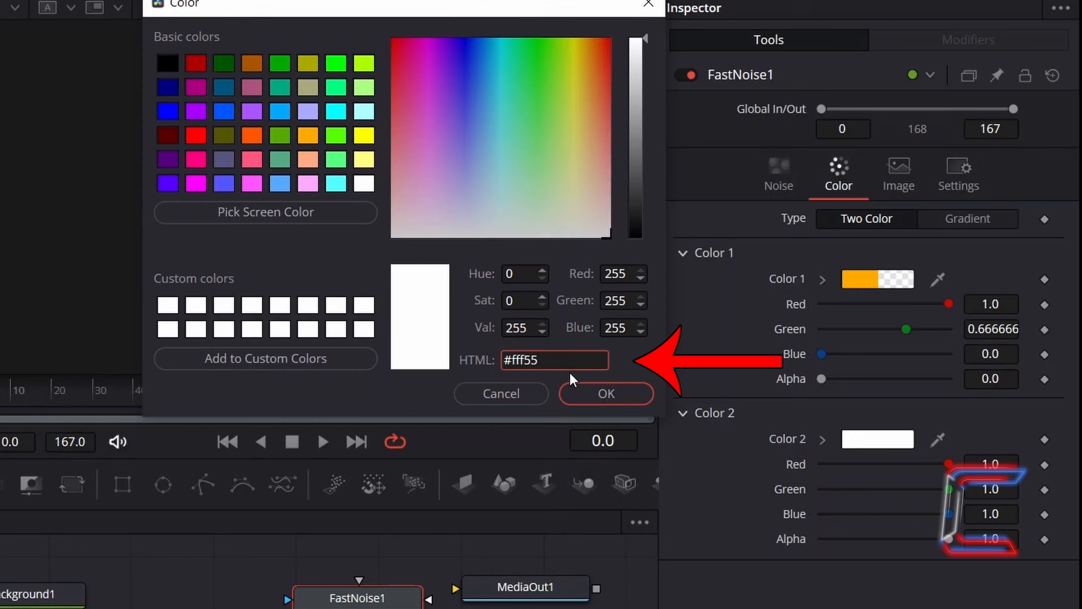
pyautogui.press('BackSpace')
pyautogui.press('BackSpace')
pyautogui.press('BackSpace')
pyautogui.press('BackSpace')
pyautogui.write('5500')
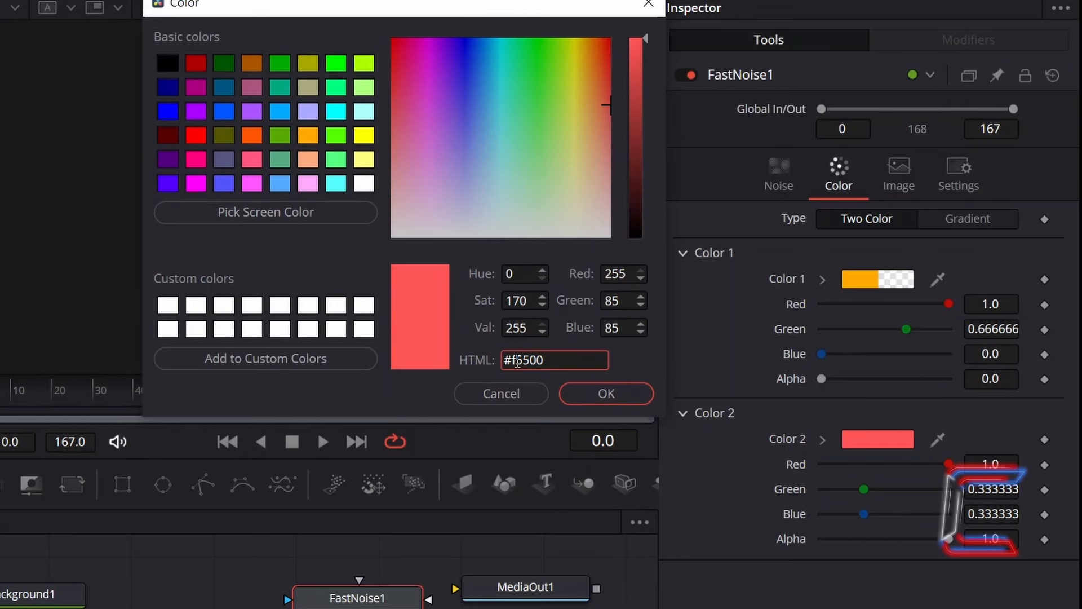
pyautogui.write('f')
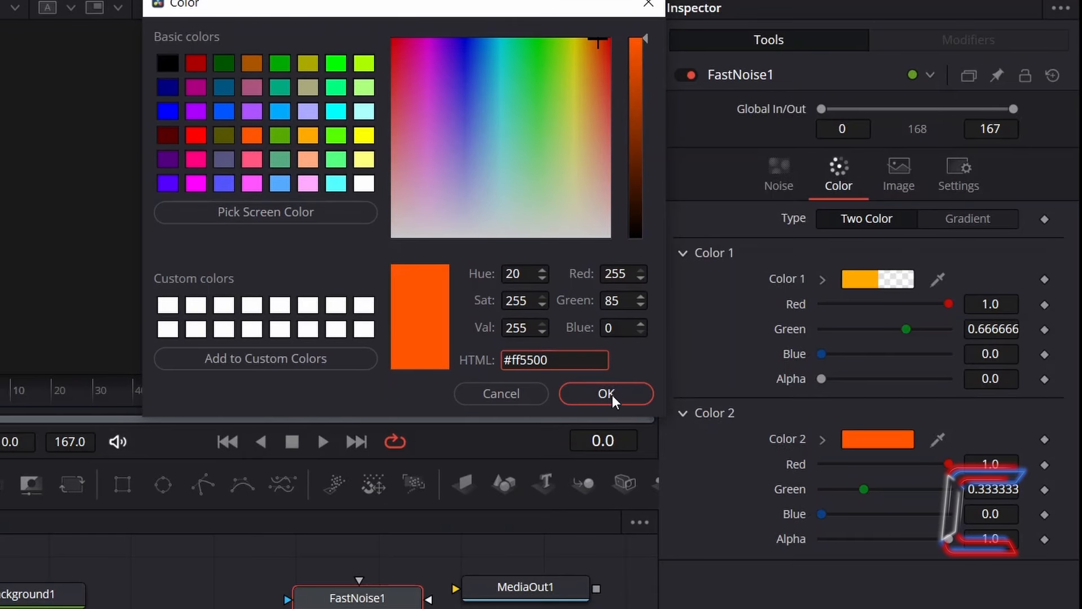
pyautogui.click(623, 395)
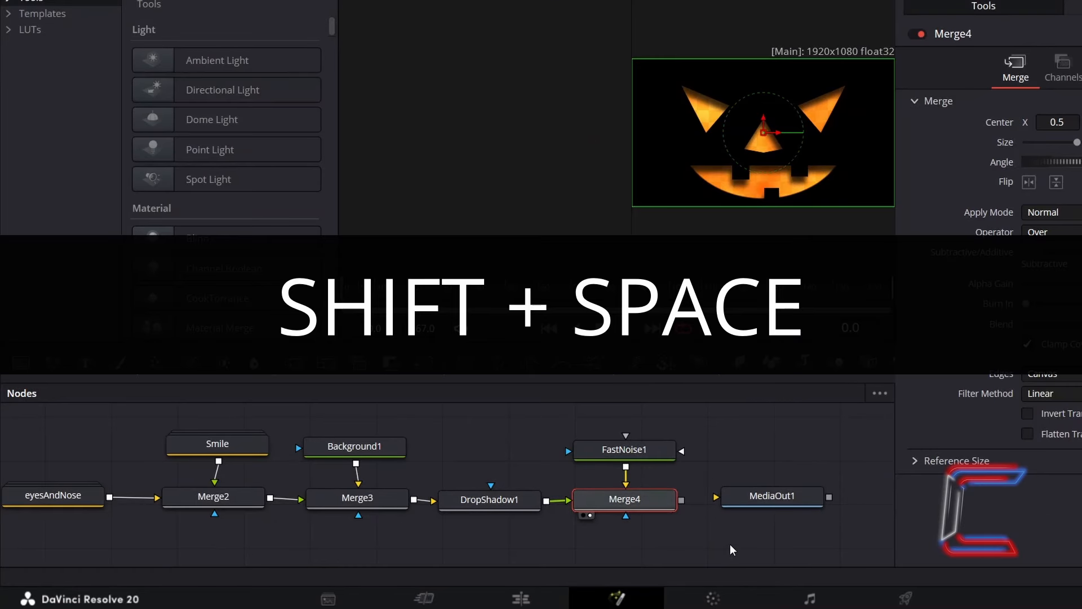
# Add a Soft Glow node after Merge4
pyautogui.hotkey('shift', 'space')
pyautogui.write('Soft Glow')
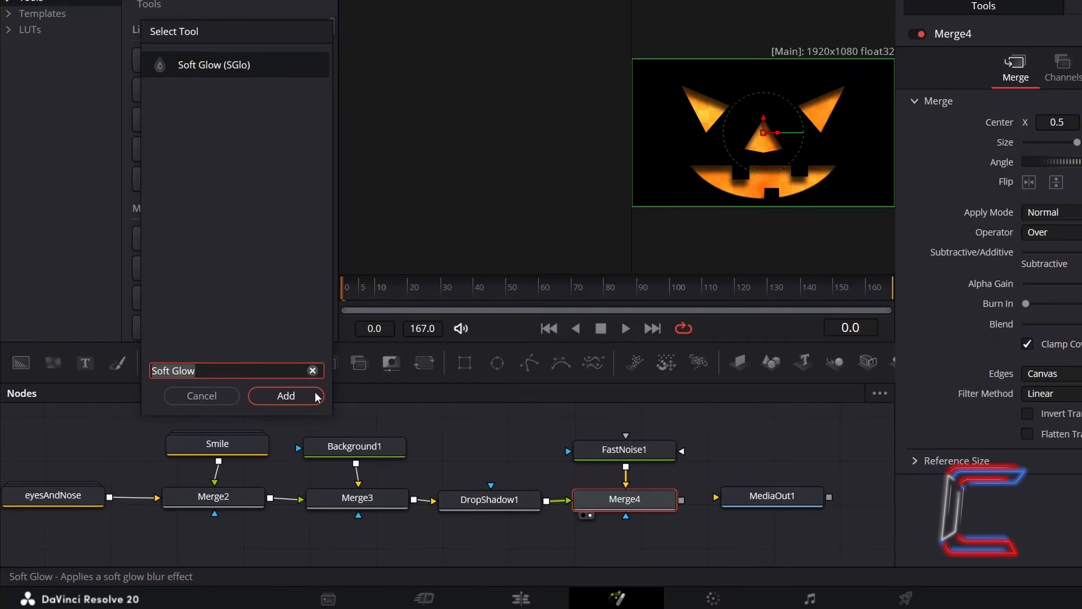
pyautogui.click(286, 395)
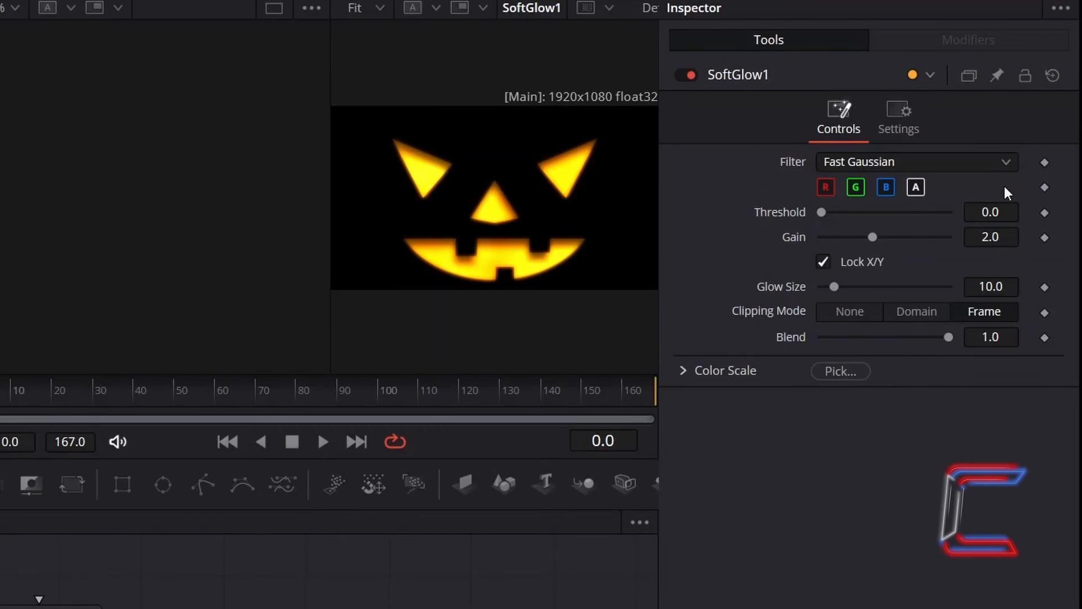
# Set SoftGlow1's Gain to 2.875, Glow Size to 35 and Blend to 0.465
pyautogui.click(1009, 234)
pyautogui.press('BackSpace')
pyautogui.write('875')
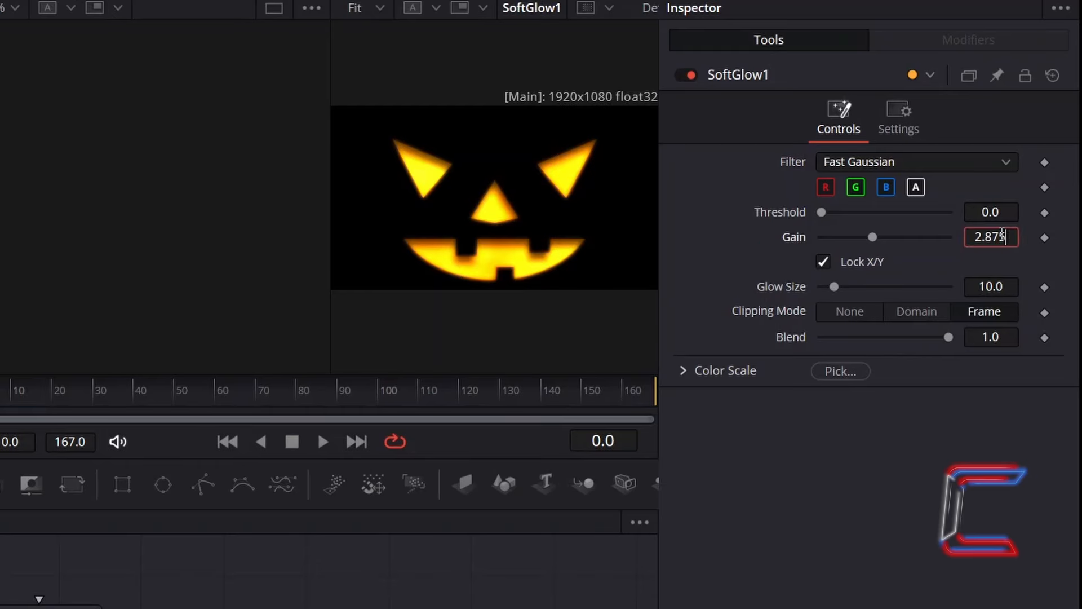
pyautogui.press('Tab')
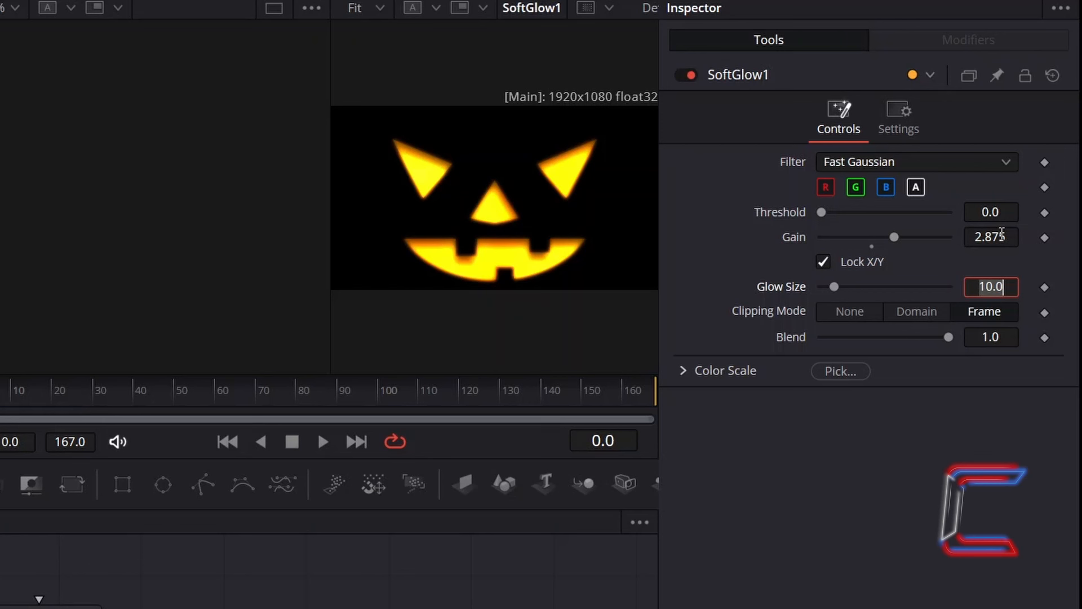
pyautogui.write('35')
pyautogui.press('Tab')
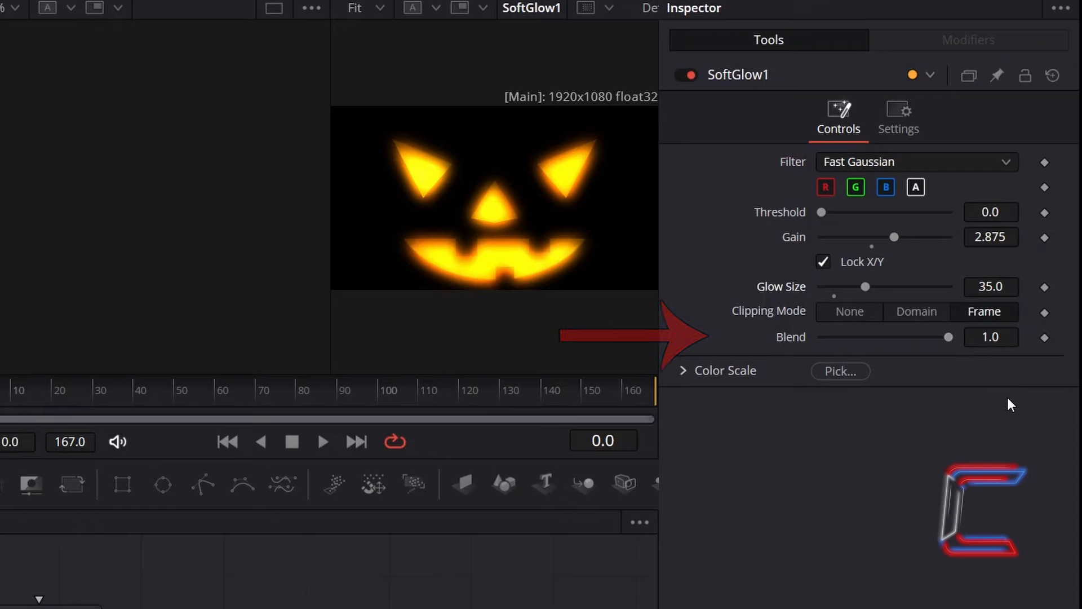
pyautogui.click(1003, 338)
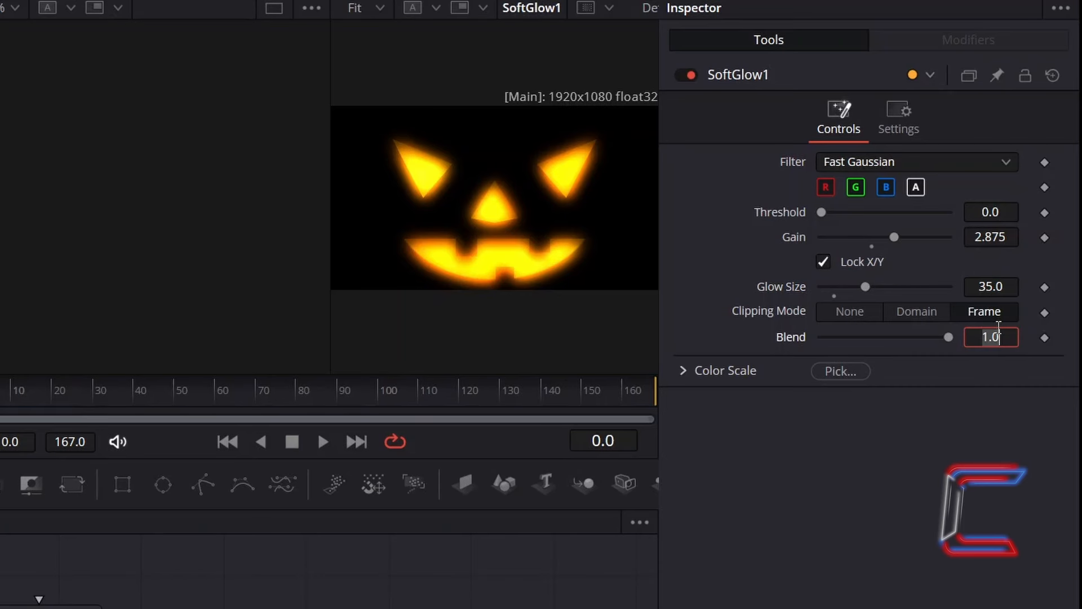
pyautogui.write('0.465')
pyautogui.press('Tab')
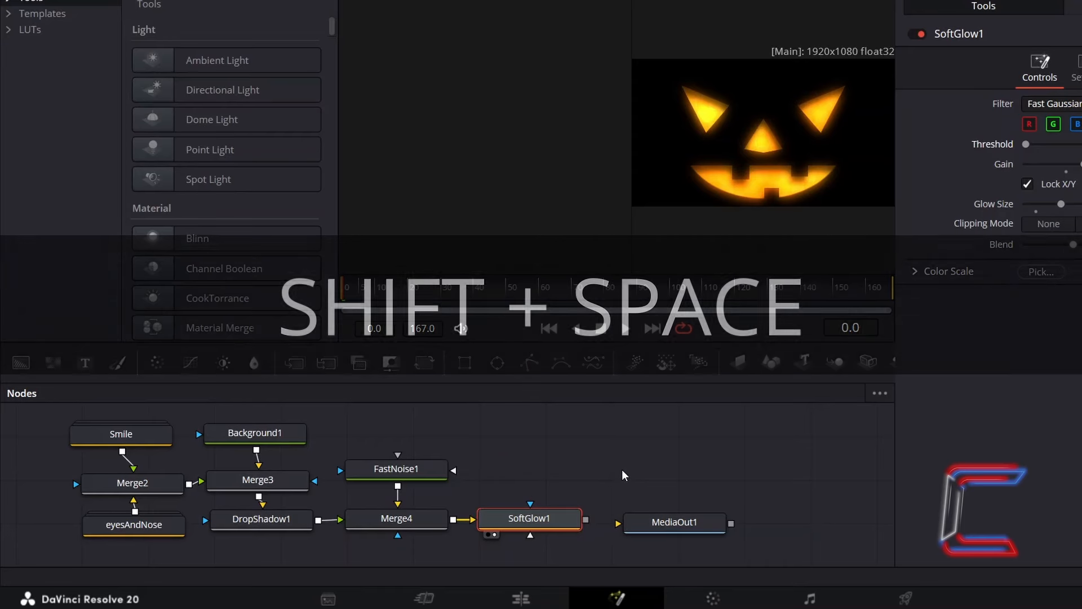
# Add a Rays node after SoftGlow1 and connect its output to MediaOut1
pyautogui.hotkey('shift', 'space')
pyautogui.write('Soft Glow')
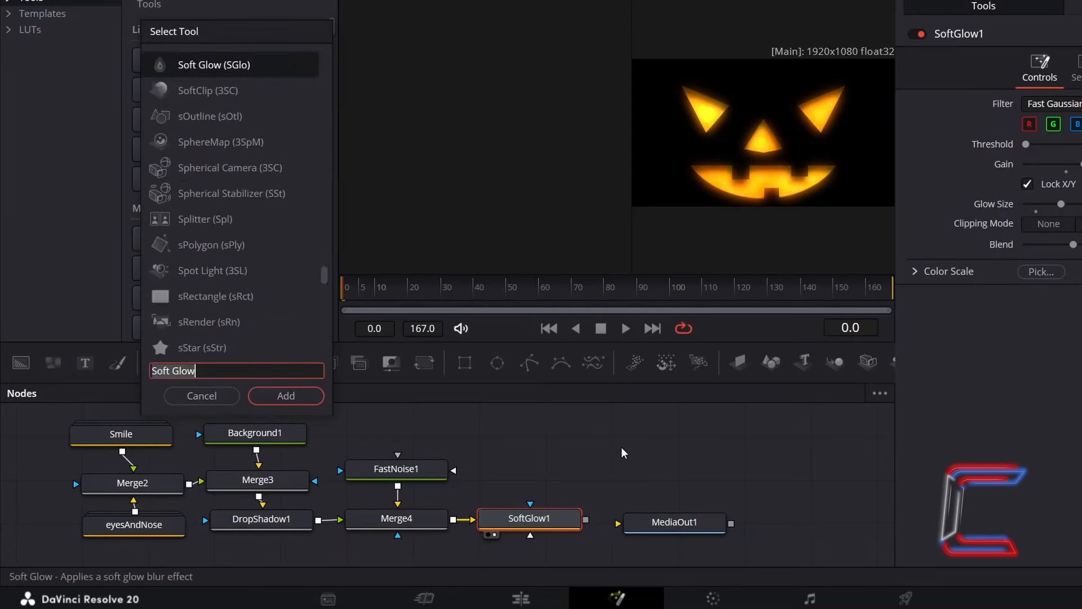
pyautogui.write('r')
pyautogui.click(226, 220)
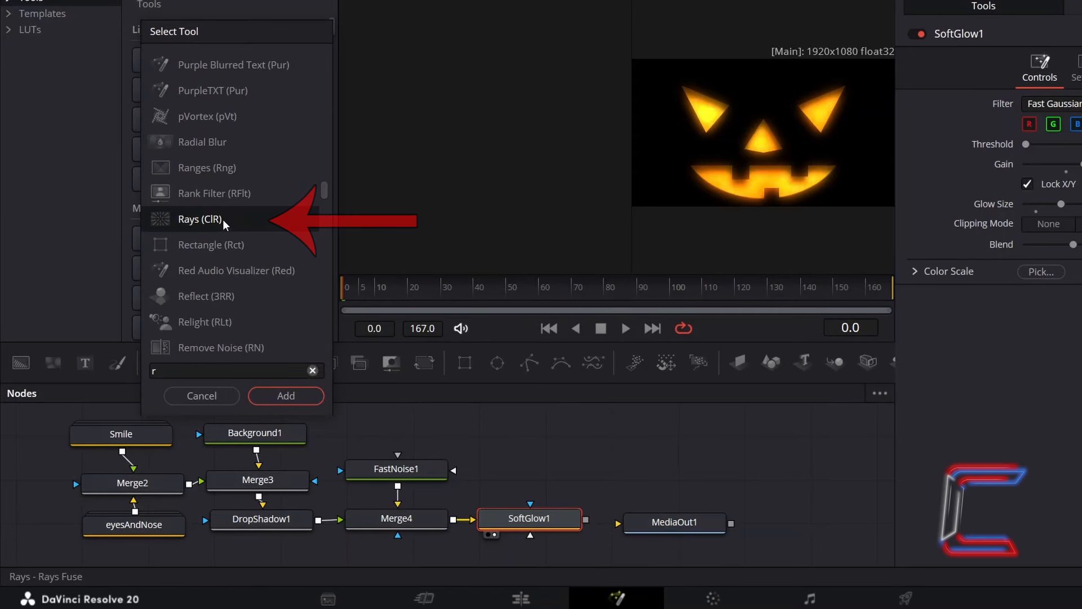
pyautogui.doubleClick(225, 221)
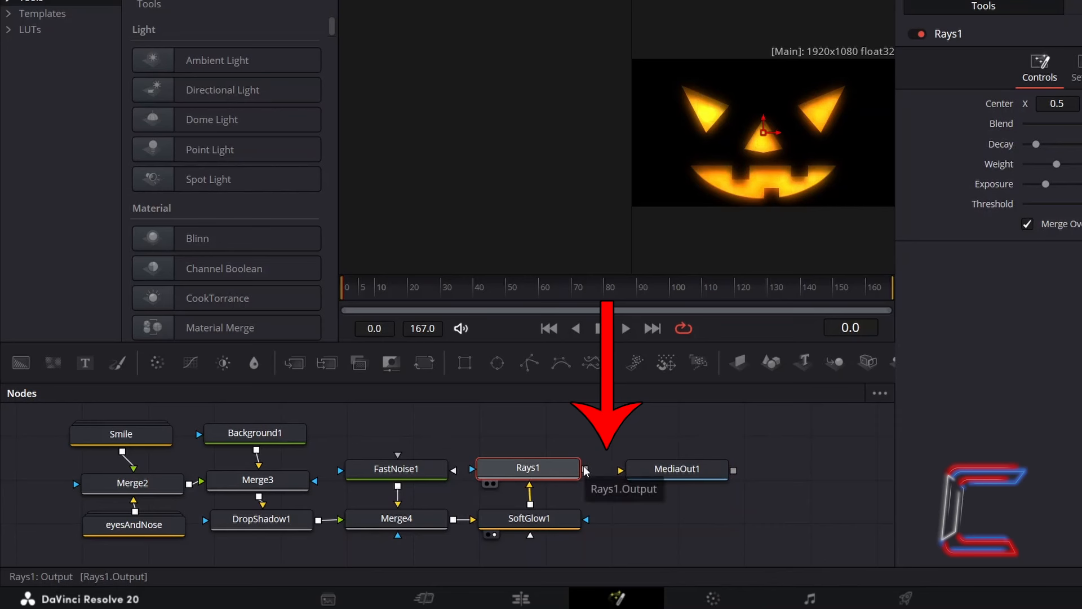
pyautogui.moveTo(585, 470); pyautogui.dragTo(622, 476)
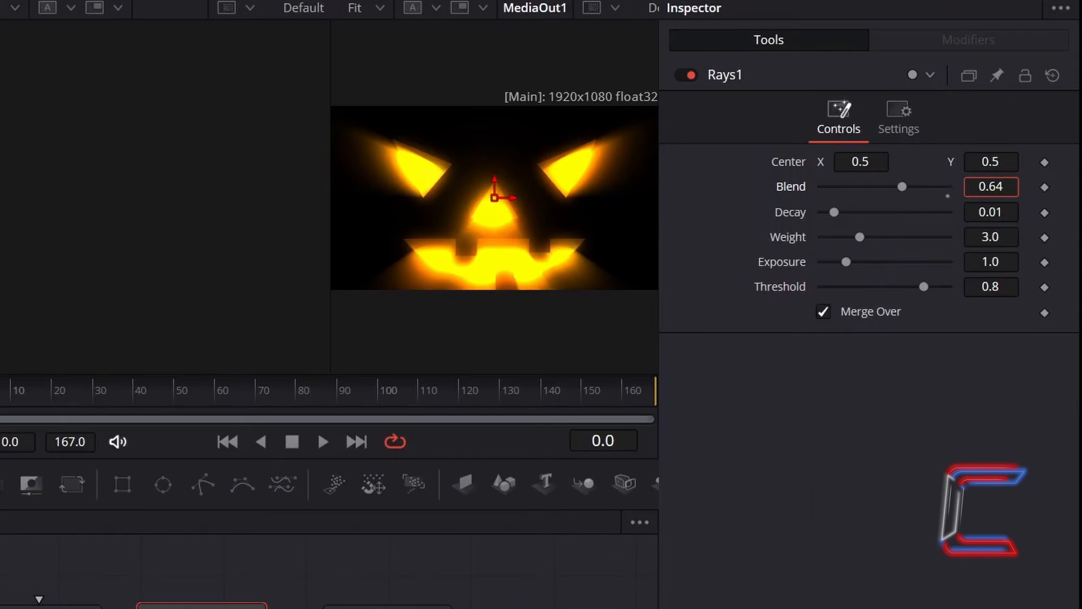
# Set the Blend of Rays1 to 0.575
pyautogui.click(1003, 187)
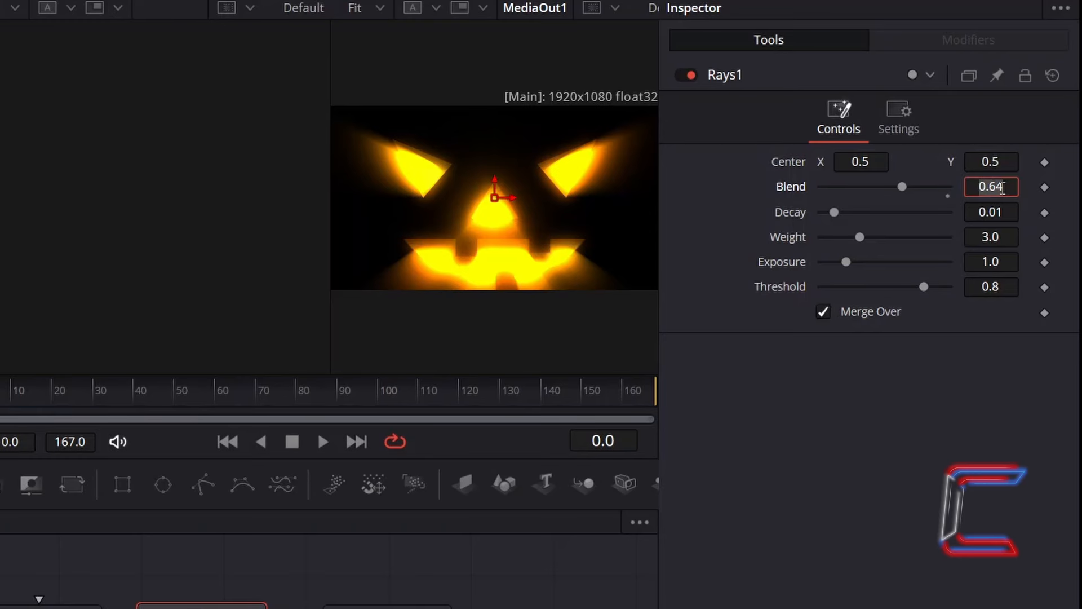
pyautogui.write('.575')
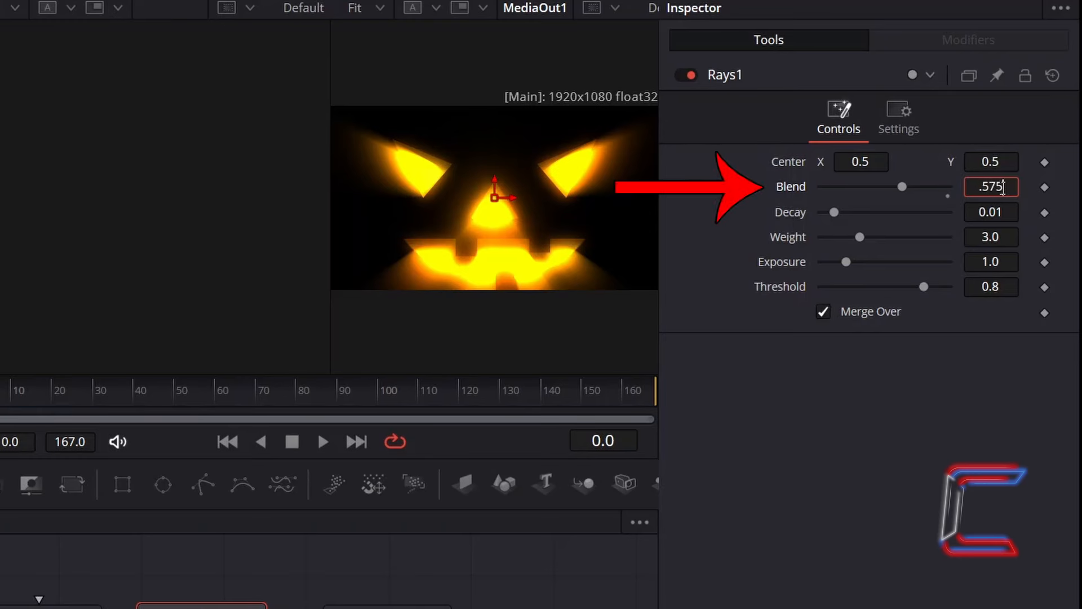
pyautogui.press('Tab')
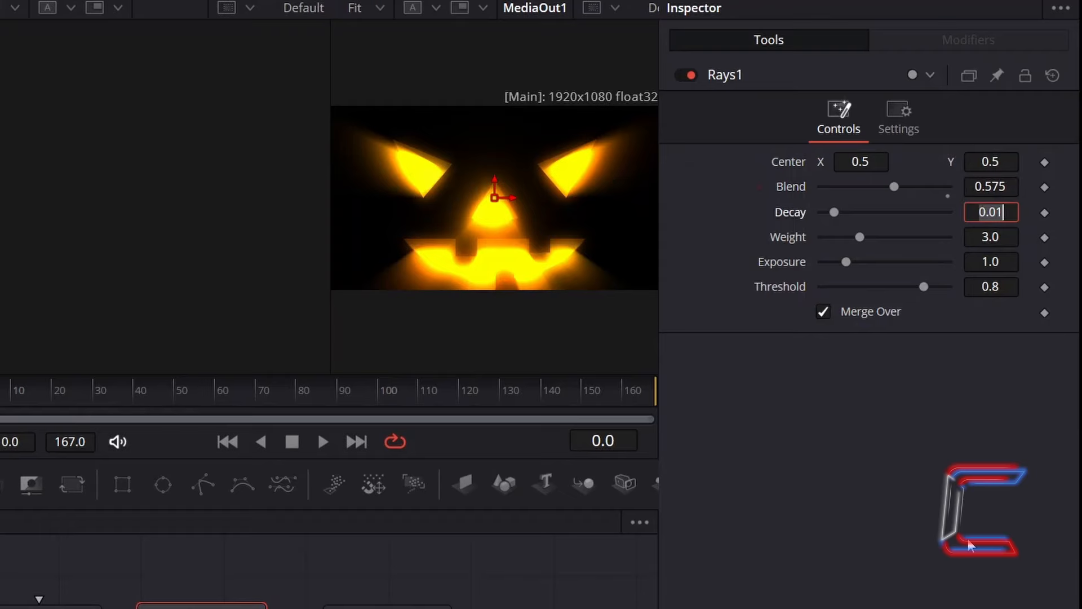
pyautogui.moveTo(834, 212)
pyautogui.mouseDown()
pyautogui.moveTo(942, 215)
pyautogui.moveTo(773, 220)
pyautogui.moveTo(875, 222)
pyautogui.moveTo(831, 222)
pyautogui.mouseUp()
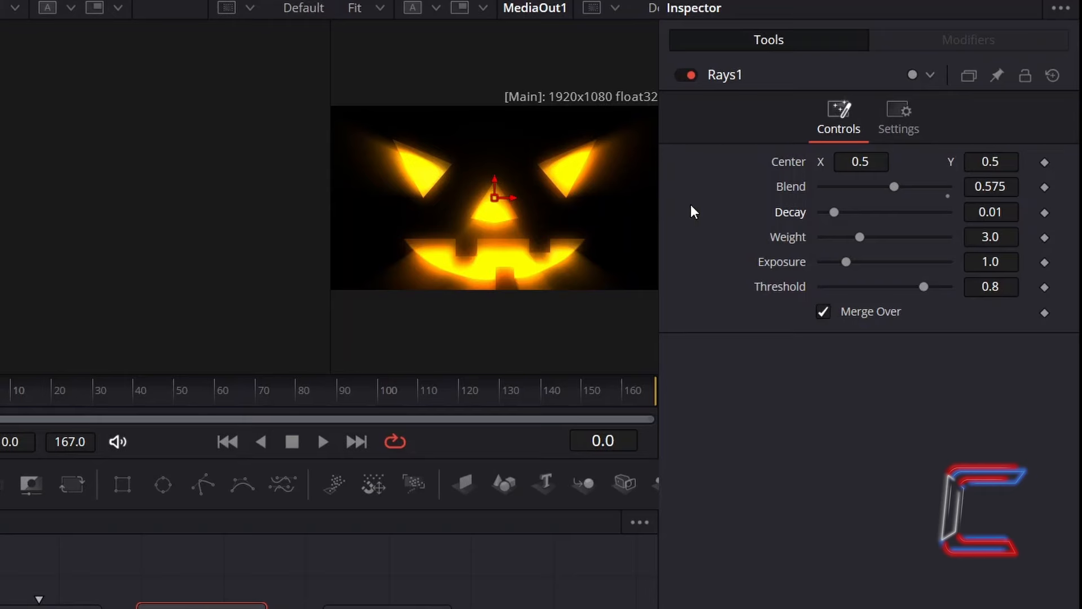
# Set the Weight of Rays1 to 0.9 and its Threshold to 0.0
pyautogui.click(1013, 239)
pyautogui.write('0')
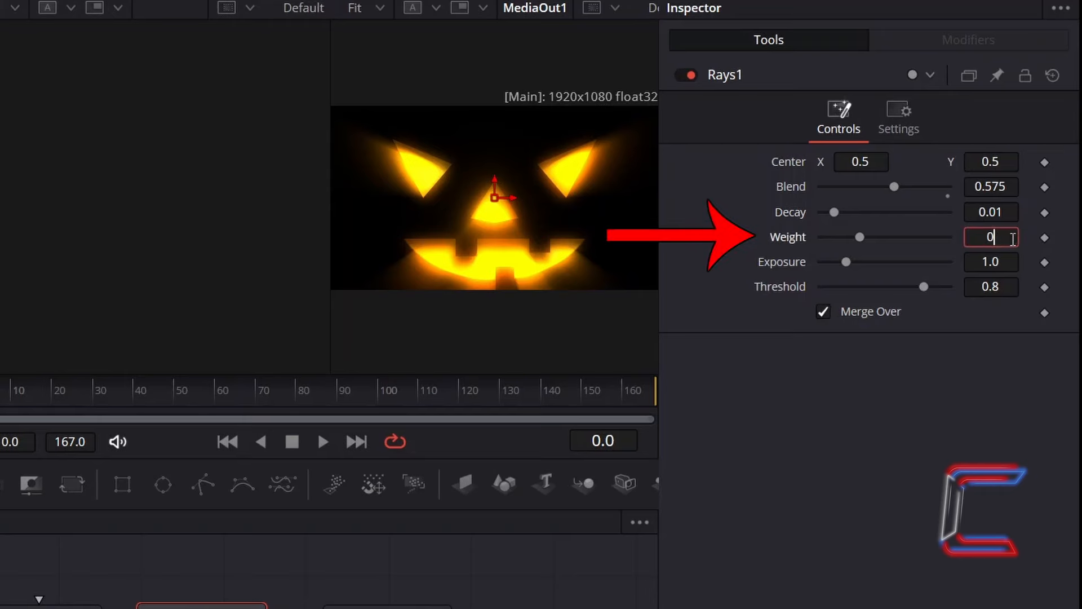
pyautogui.write('.9')
pyautogui.press('Tab')
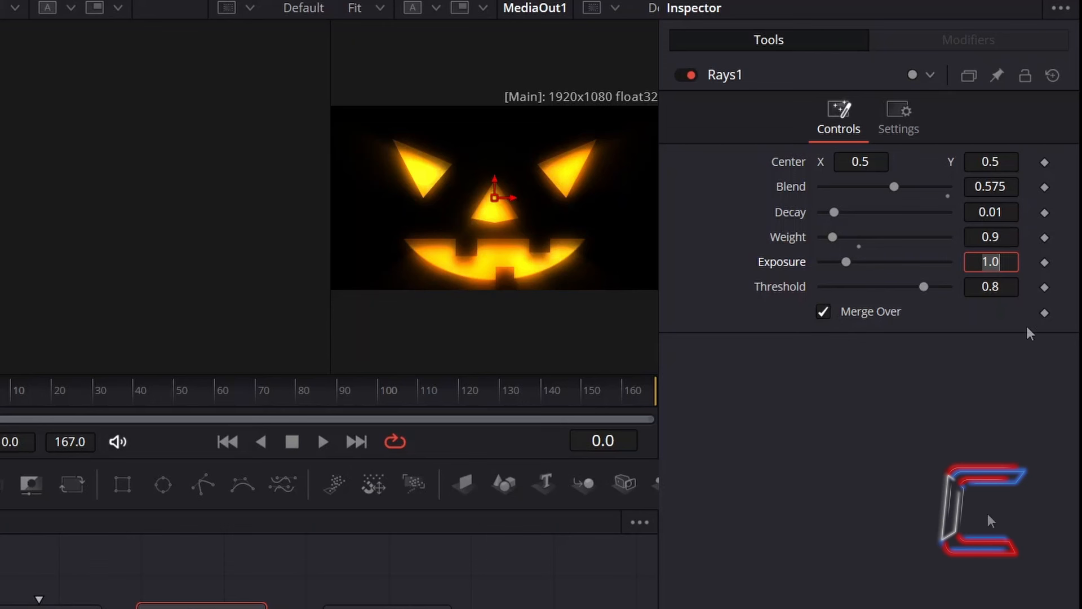
pyautogui.moveTo(847, 265)
pyautogui.mouseDown()
pyautogui.moveTo(886, 265)
pyautogui.moveTo(861, 261)
pyautogui.mouseUp()
pyautogui.doubleClick(860, 261)
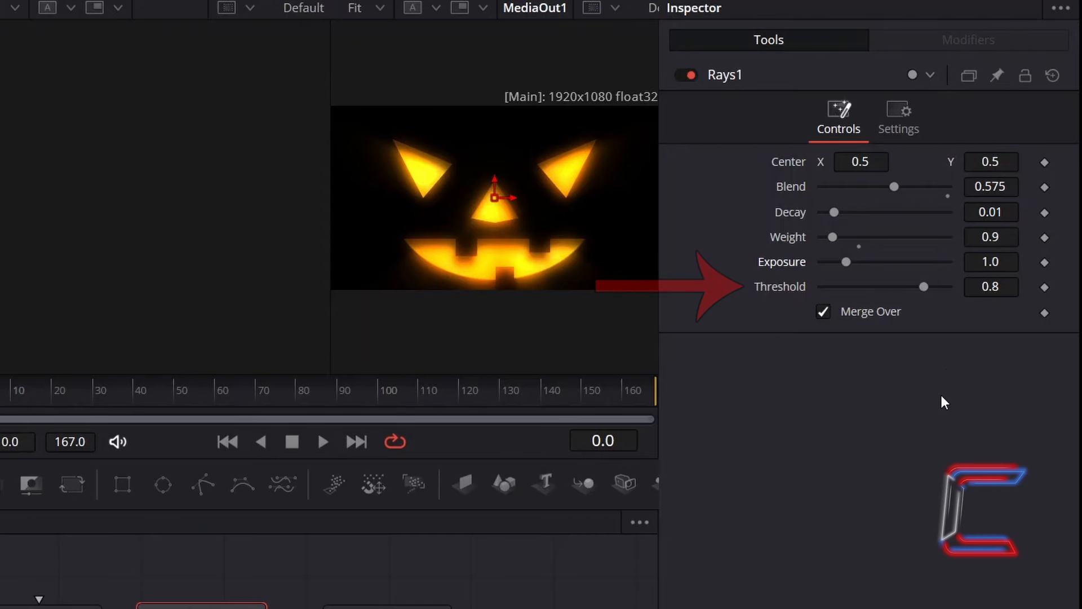
pyautogui.moveTo(923, 286); pyautogui.dragTo(792, 292)
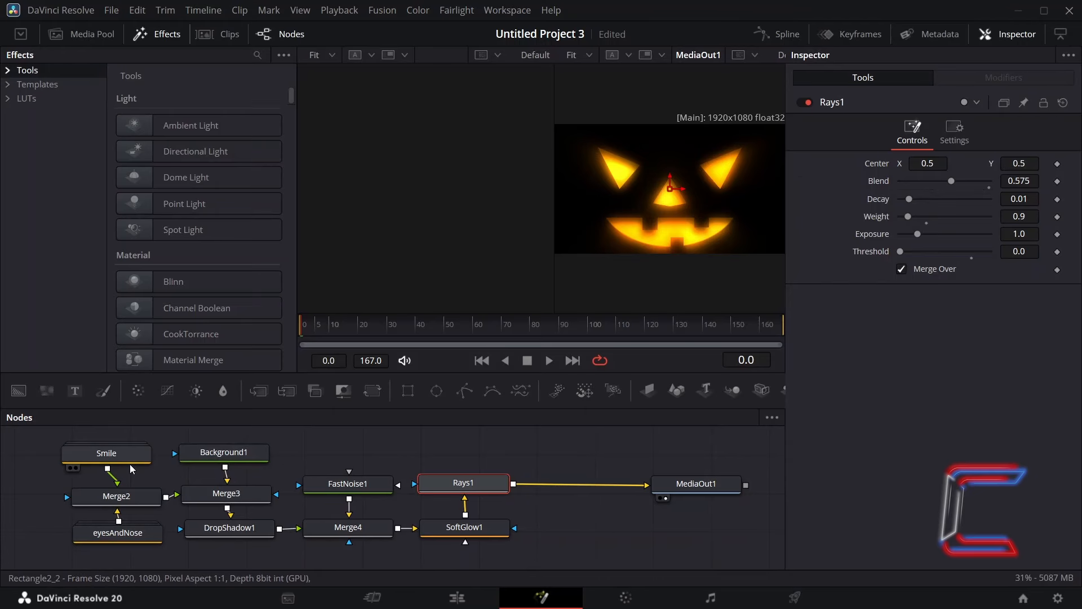
# Open the eyesAndNose group and rotate the Eyes polygon to a Z Rotation of -174.8
pyautogui.doubleClick(130, 458)
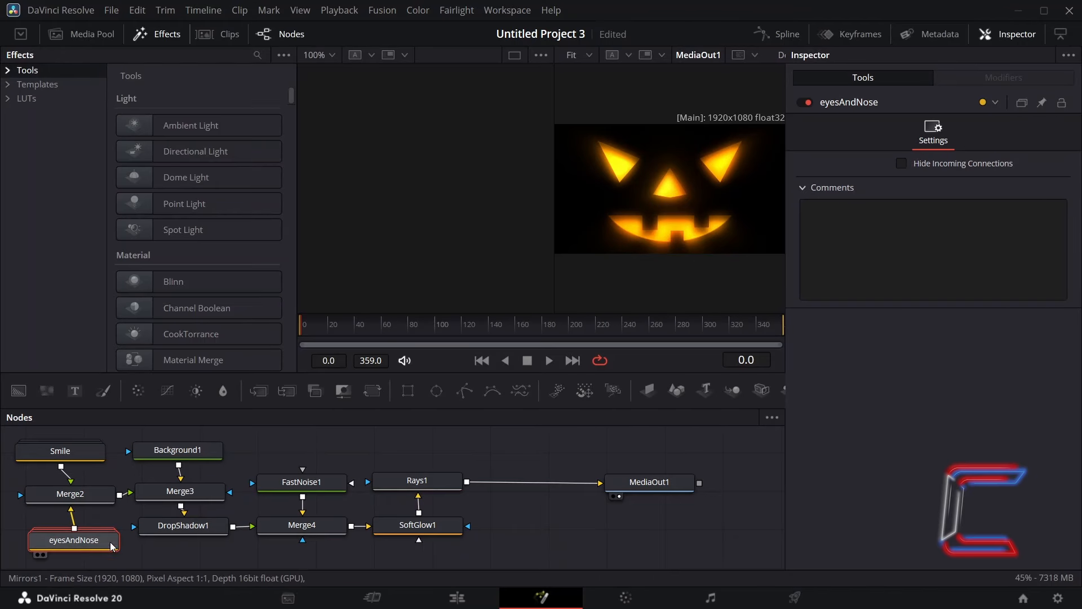
pyautogui.doubleClick(111, 544)
pyautogui.scroll(-3, 292, 514)
pyautogui.moveTo(90, 440); pyautogui.dragTo(126, 447)
pyautogui.click(50, 519)
pyautogui.moveTo(951, 368); pyautogui.dragTo(906, 370)
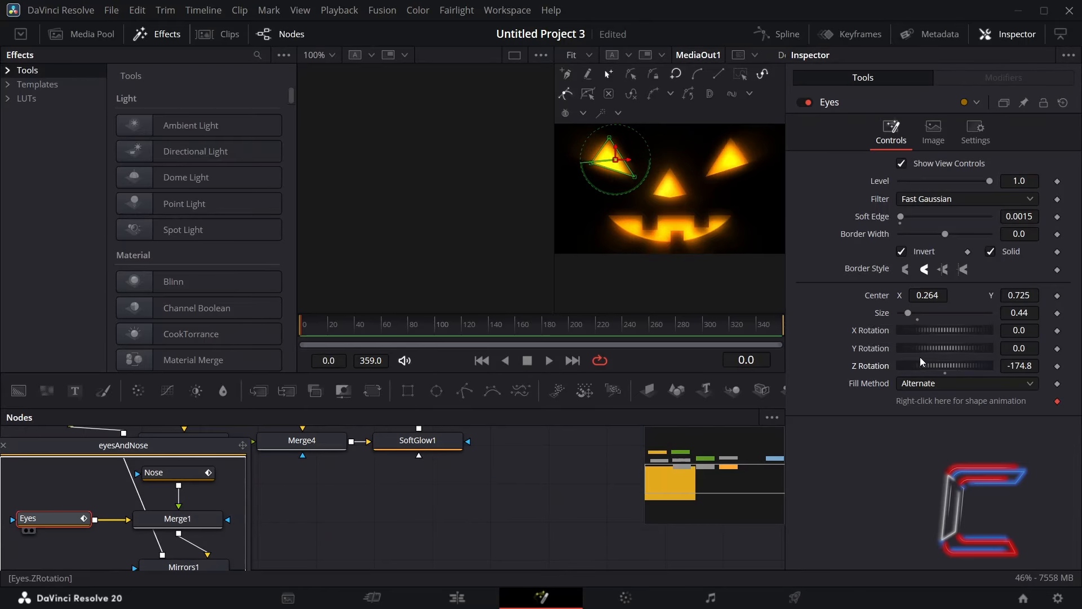
# Reduce the Eyes polygon's Size to about 0.41, shift its Center X to 0.294, and collapse the eyesAndNose group
pyautogui.moveTo(1023, 313); pyautogui.dragTo(1005, 313)
pyautogui.moveTo(936, 296); pyautogui.dragTo(953, 296)
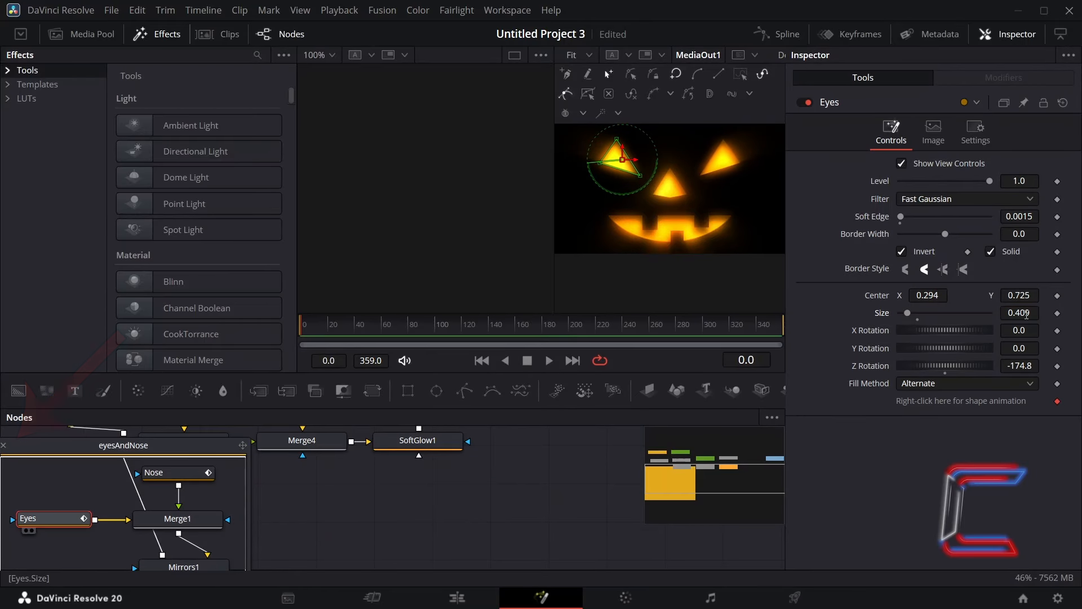
pyautogui.moveTo(1027, 314); pyautogui.dragTo(1019, 314)
pyautogui.click(4, 445)
pyautogui.scroll(3, 336, 488)
pyautogui.scroll(-1, 336, 489)
pyautogui.moveTo(117, 548); pyautogui.dragTo(70, 538)
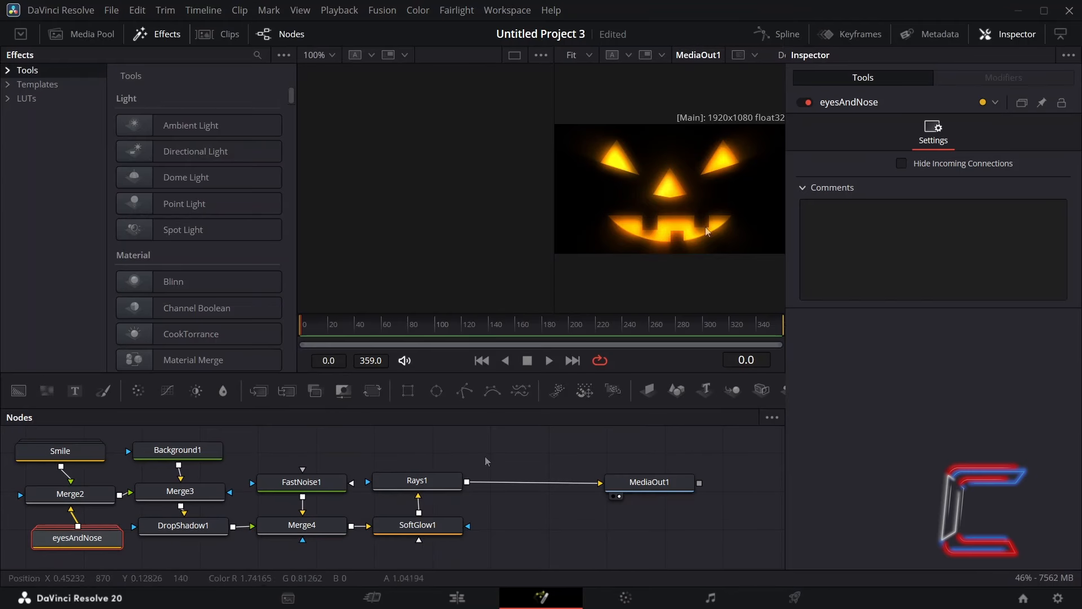
# Add a Grid Warp node between Rays1 and MediaOut1
pyautogui.click(441, 482)
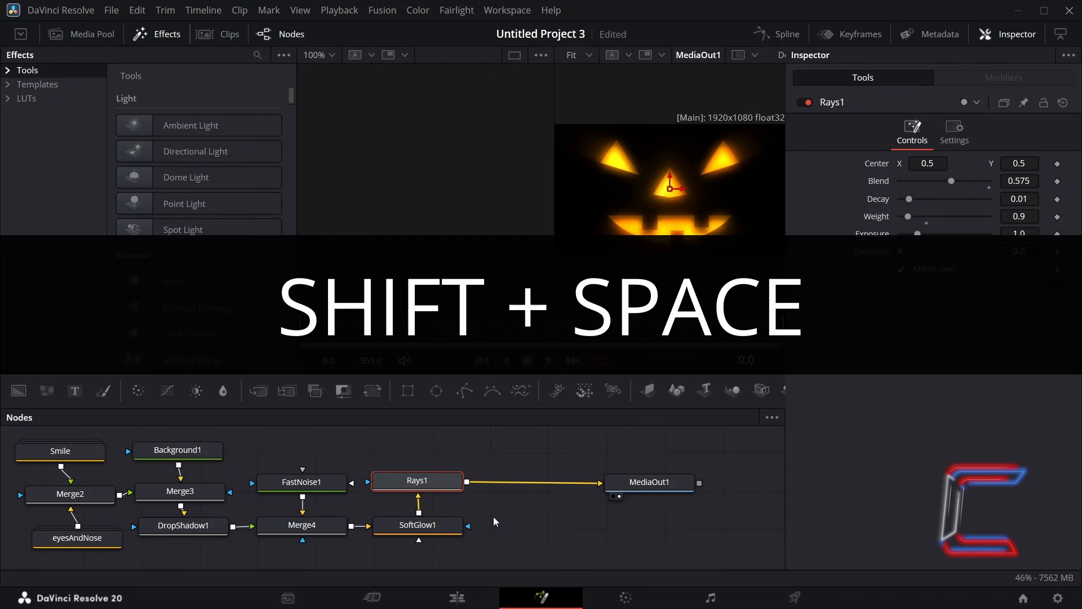
pyautogui.hotkey('shift', 'space')
pyautogui.write('Grid Warp')
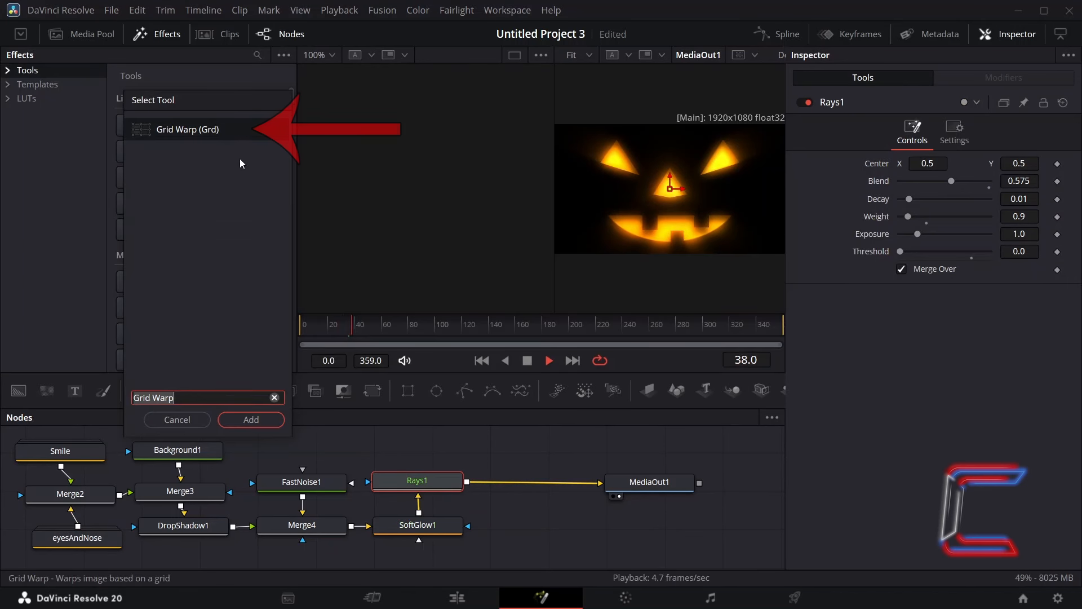
pyautogui.click(251, 419)
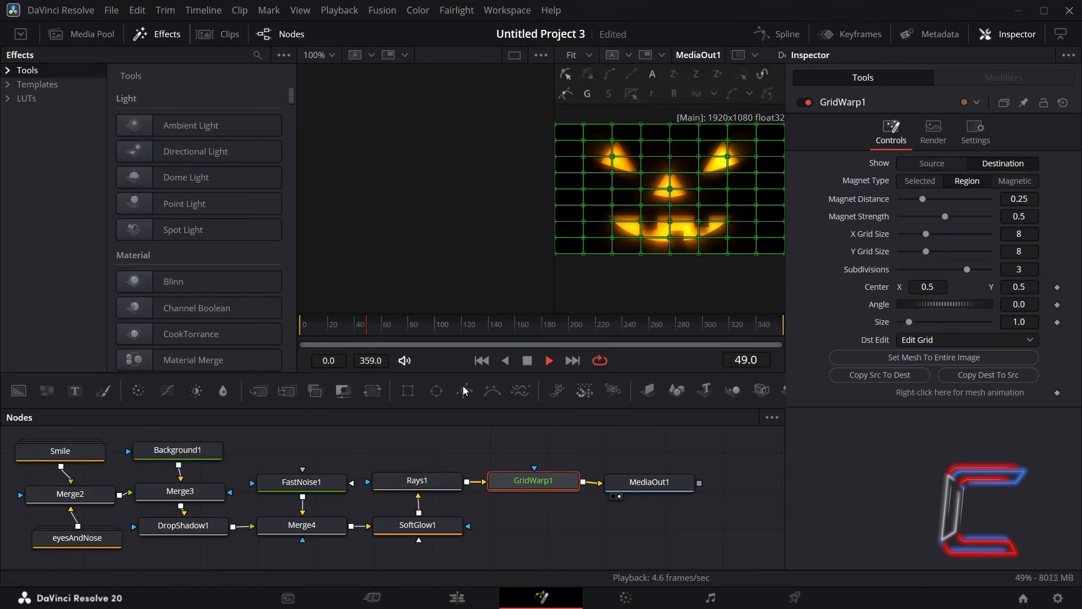
# Stop playback and warp the grid around the mouth, pulling both corners up and outward and raising a point inside the smile
pyautogui.click(527, 361)
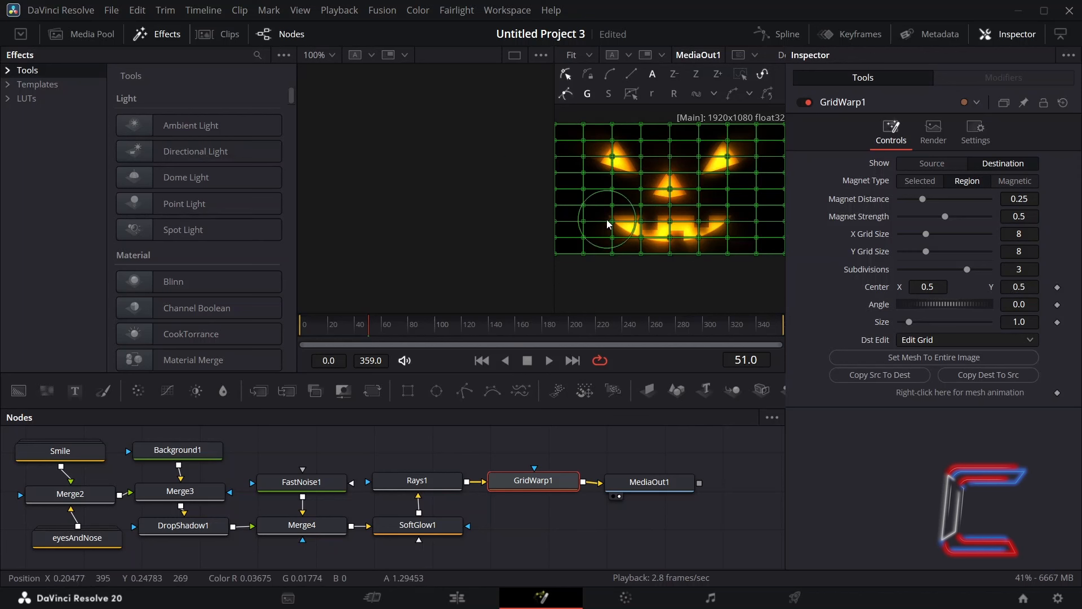
pyautogui.moveTo(613, 224); pyautogui.dragTo(601, 211)
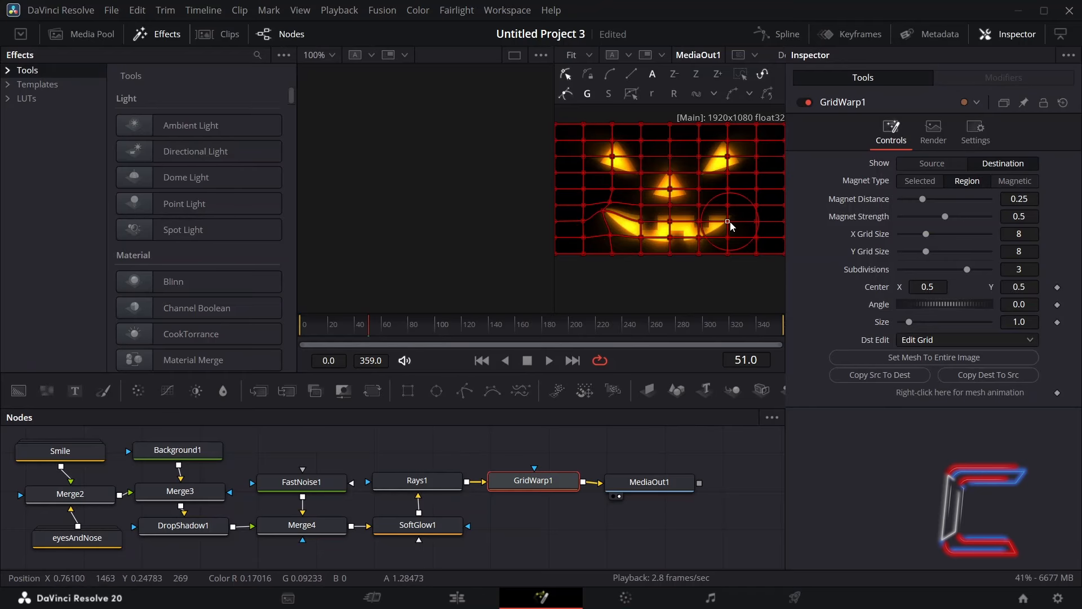
pyautogui.moveTo(742, 212); pyautogui.dragTo(746, 208)
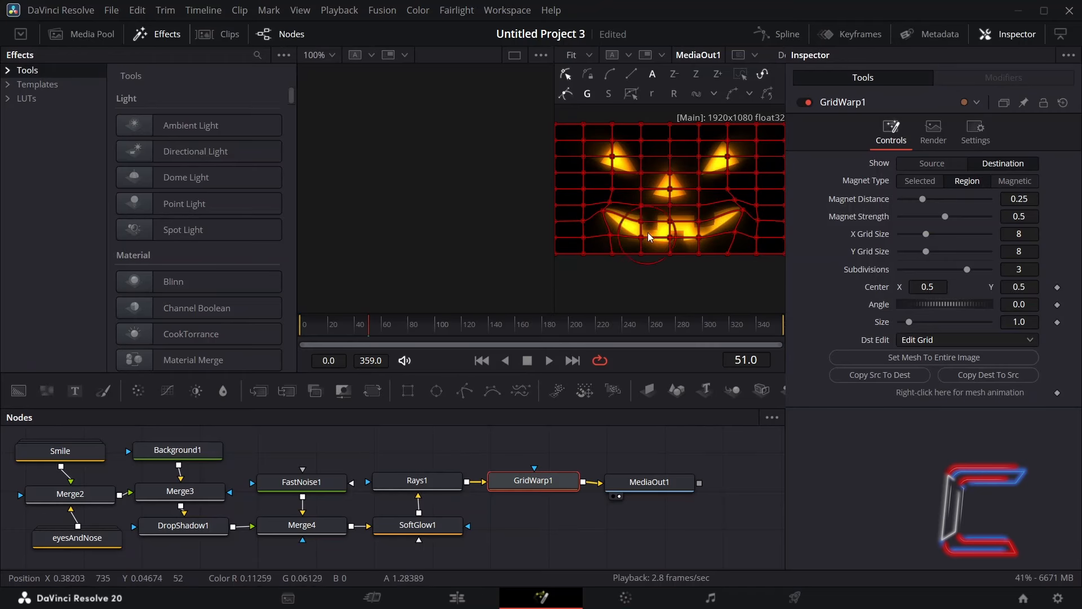
pyautogui.moveTo(641, 224); pyautogui.dragTo(642, 217)
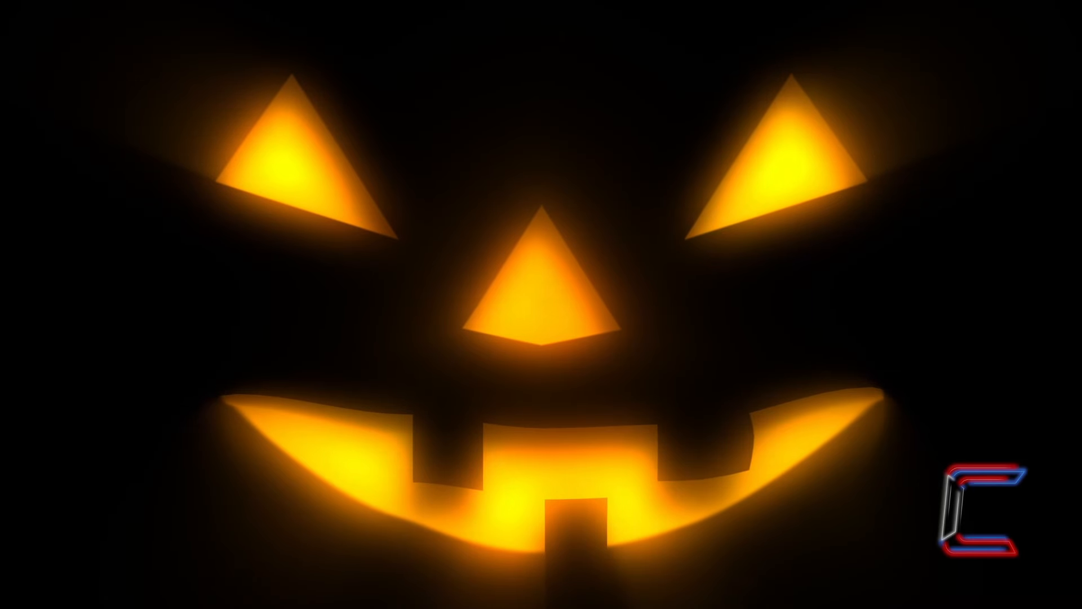